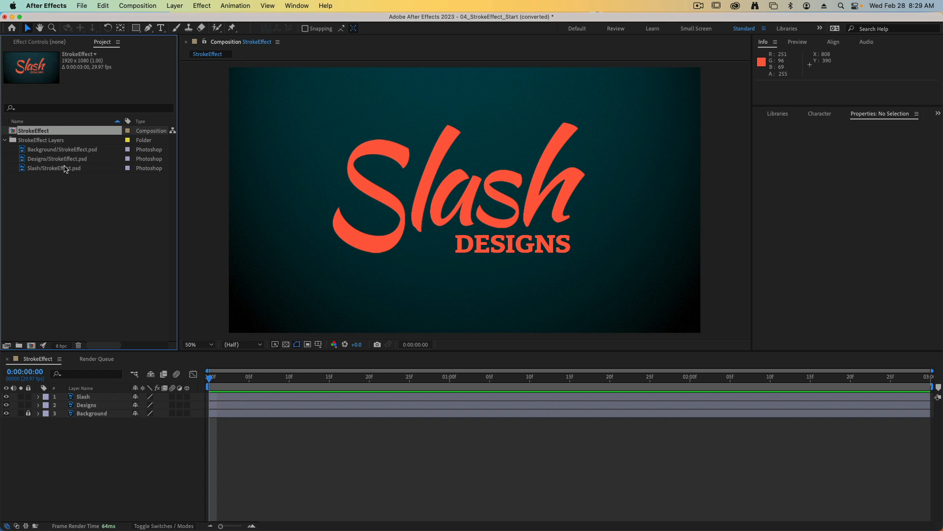
# Step: Preview the imported Background, Designs and Slash Photoshop layer files in the project
pyautogui.click(91, 152)
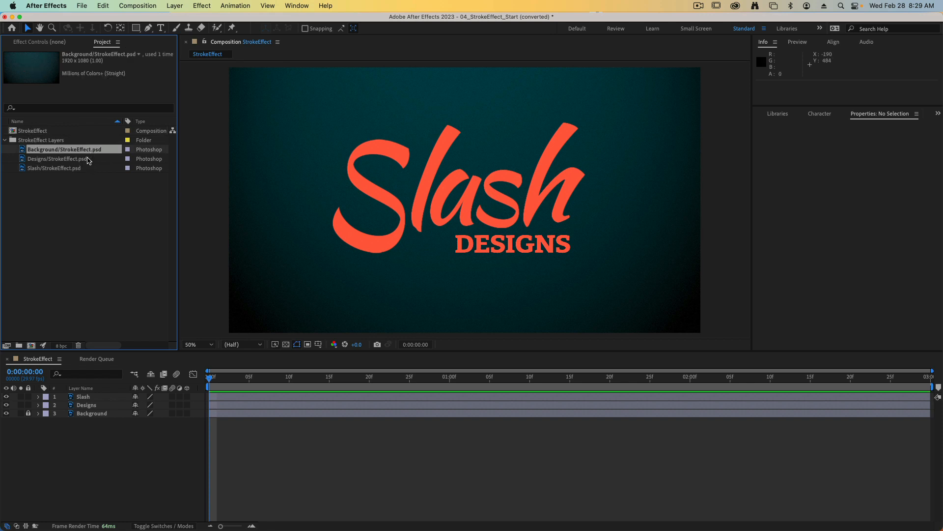
pyautogui.click(86, 158)
pyautogui.click(77, 167)
pyautogui.click(78, 159)
pyautogui.click(77, 150)
pyautogui.click(234, 251)
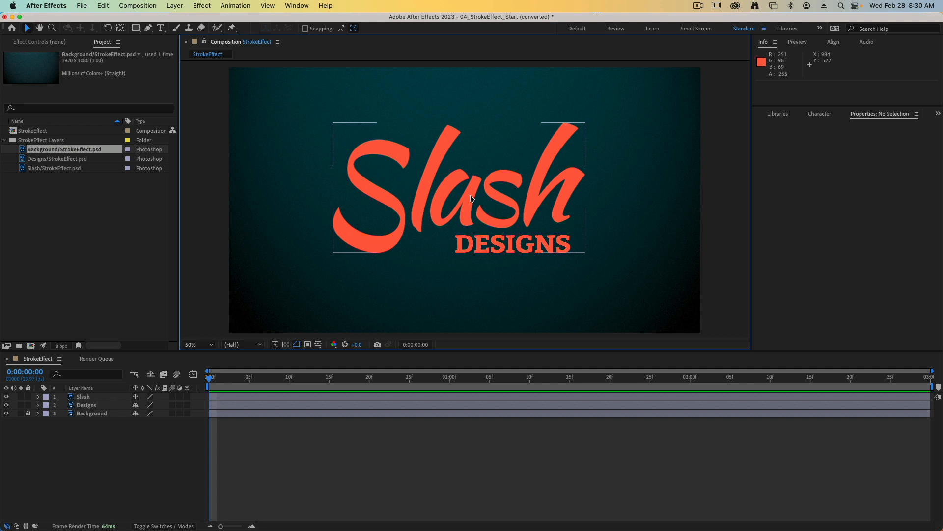
# Step: Draw an open six-point Pen mask path on the Slash layer, following the capital S from its upper end to its lower tail
pyautogui.click(471, 198)
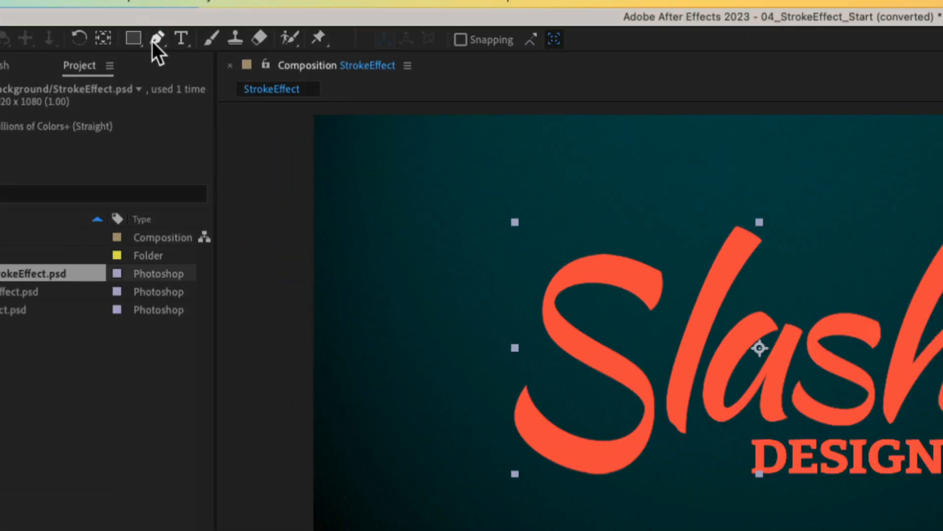
pyautogui.click(148, 28)
pyautogui.click(159, 42)
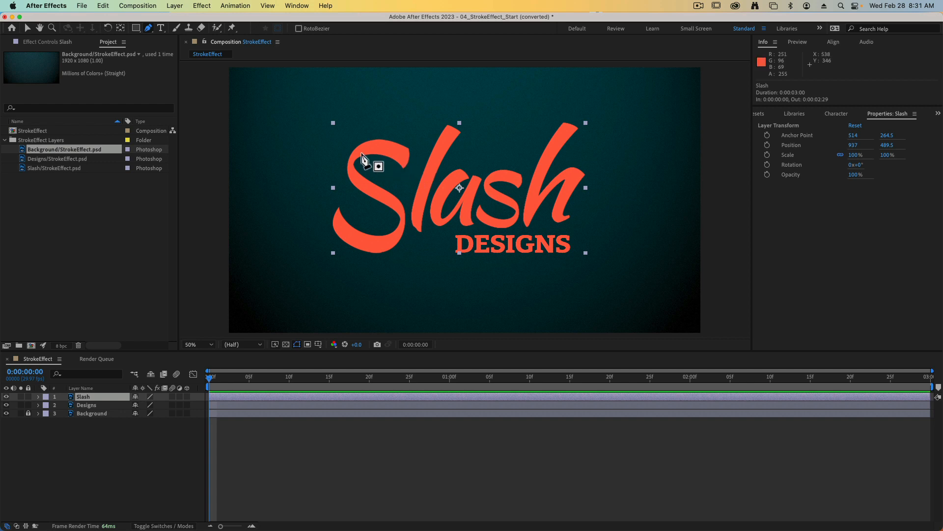
pyautogui.click(412, 163)
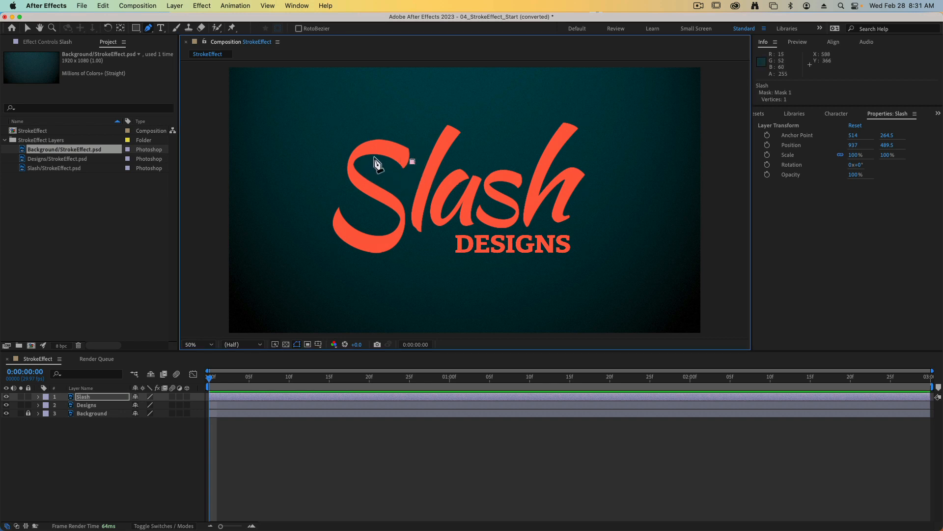
pyautogui.moveTo(380, 147); pyautogui.dragTo(360, 147)
pyautogui.moveTo(353, 180); pyautogui.dragTo(371, 208)
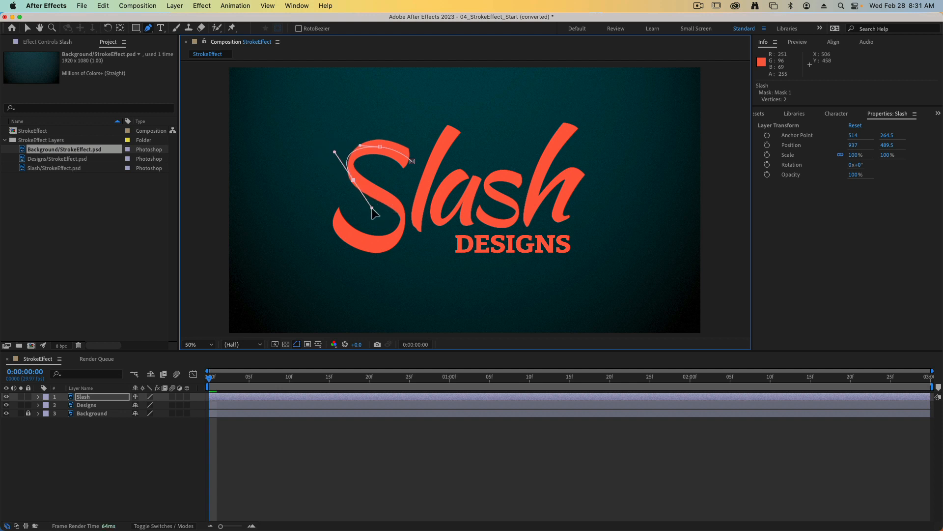
pyautogui.moveTo(373, 210); pyautogui.dragTo(340, 232)
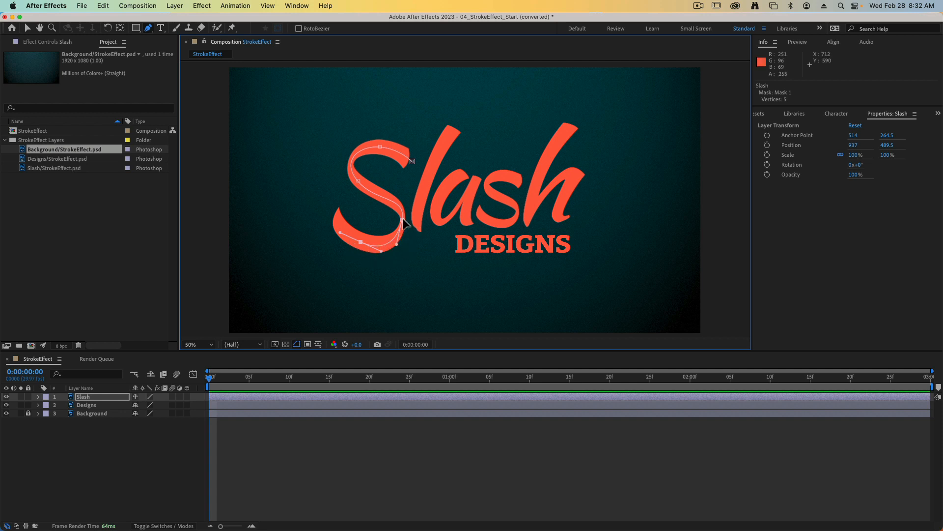
pyautogui.moveTo(329, 198); pyautogui.dragTo(328, 197)
pyautogui.keyDown('super'); pyautogui.click(395, 275); pyautogui.keyUp('super')
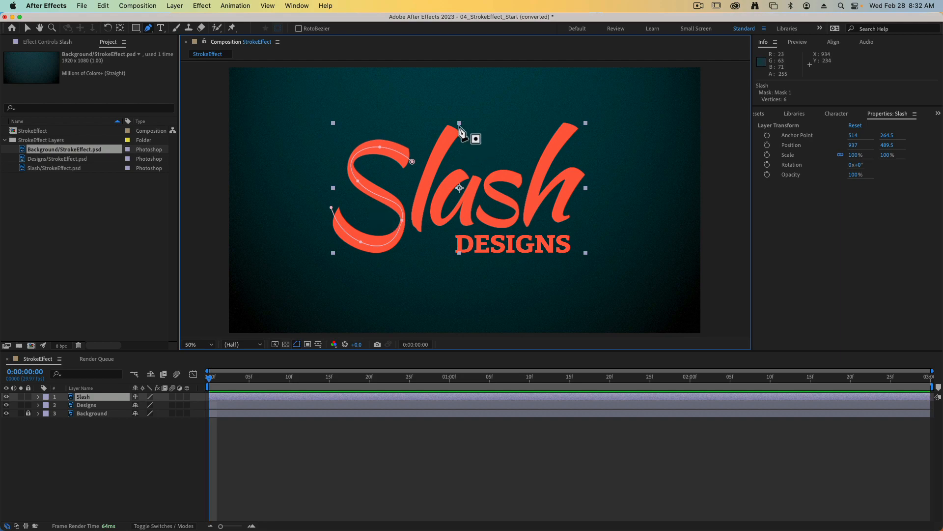
# Step: Draw a separate open three-point mask path on the Slash layer down the center of the letter l
pyautogui.press(',')
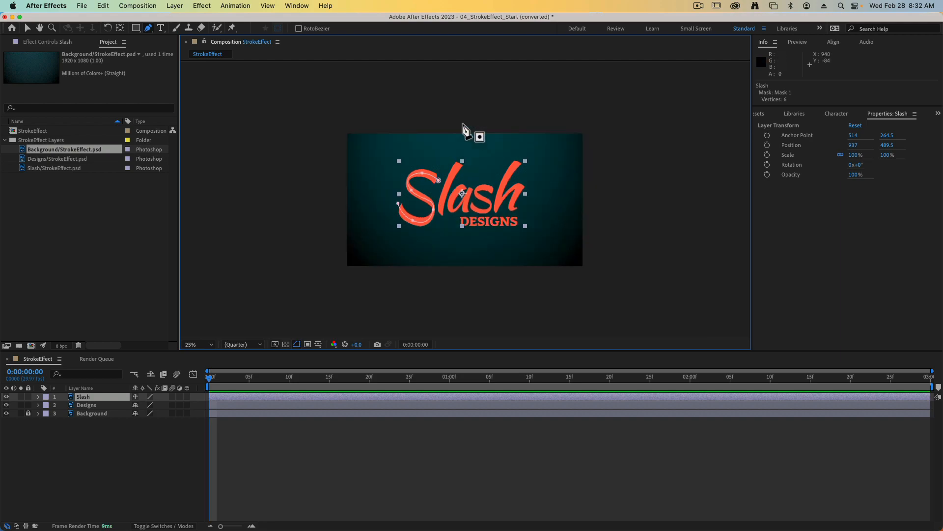
pyautogui.press('.')
pyautogui.press('.')
pyautogui.press('space')
pyautogui.moveTo(462, 123); pyautogui.dragTo(470, 169)
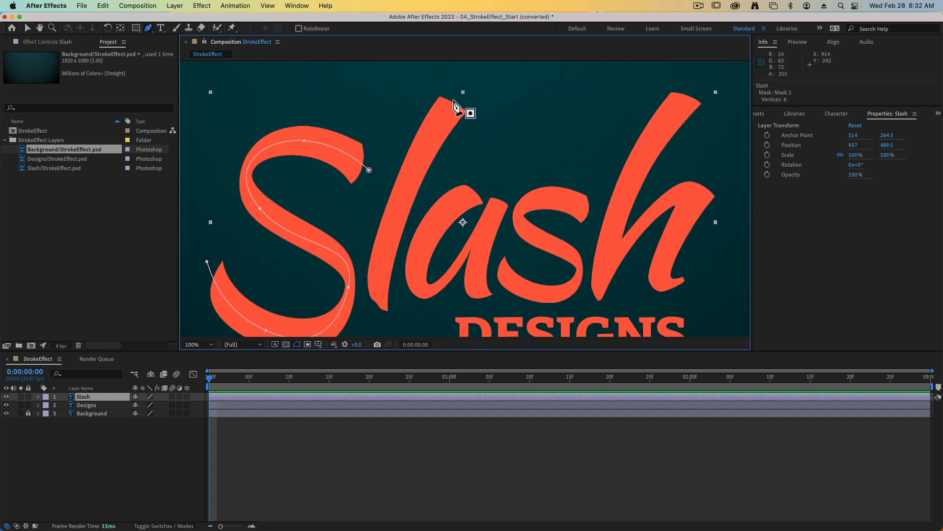
pyautogui.click(457, 92)
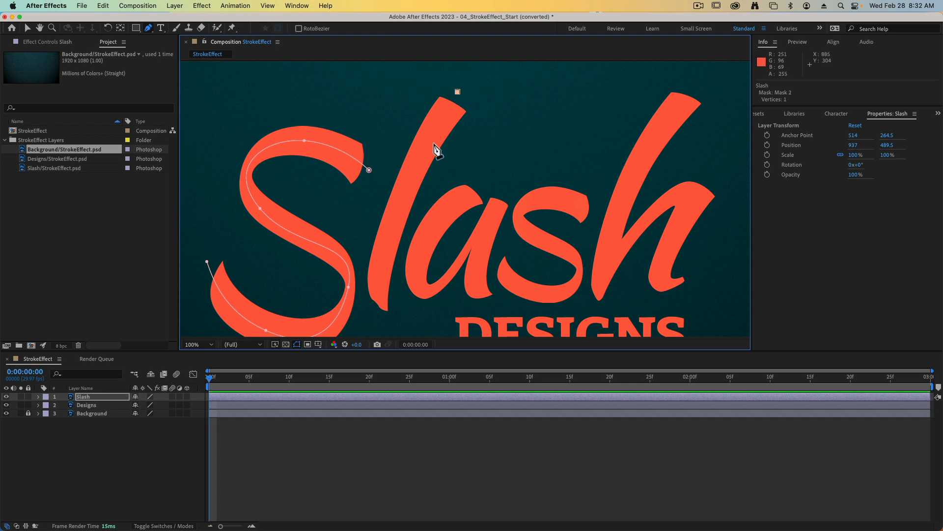
pyautogui.moveTo(404, 182); pyautogui.dragTo(393, 217)
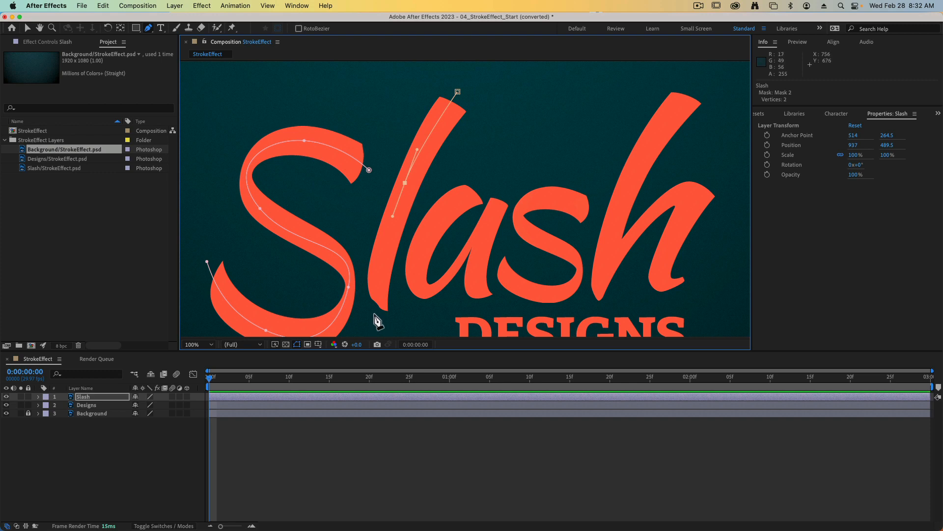
pyautogui.moveTo(374, 315); pyautogui.dragTo(375, 331)
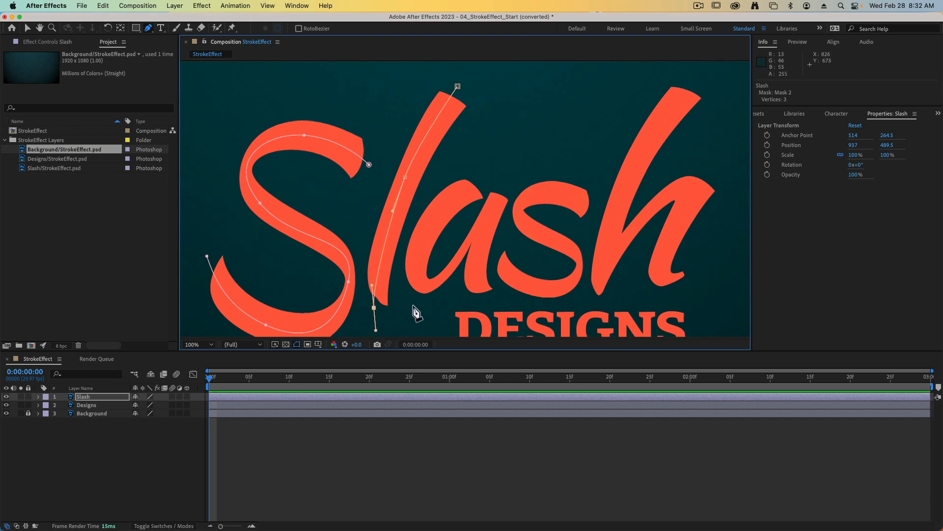
pyautogui.keyDown('super'); pyautogui.click(500, 128); pyautogui.keyUp('super')
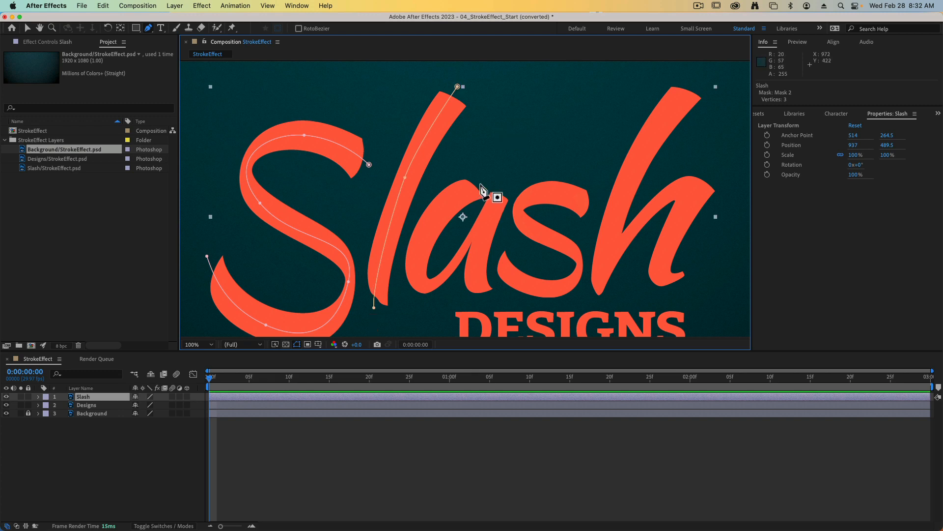
# Step: Draw an open six-point mask path through the letter a, curving around its bowl and down its stem
pyautogui.moveTo(481, 184); pyautogui.dragTo(414, 251)
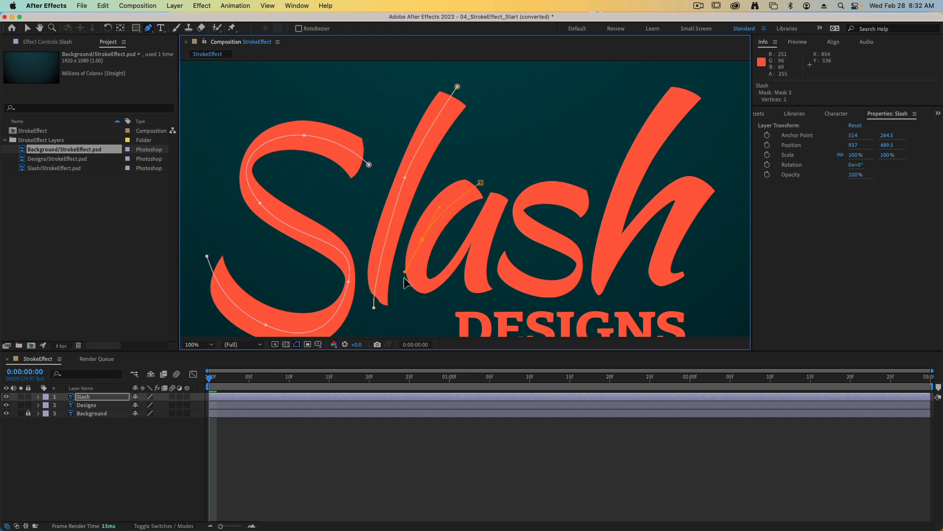
pyautogui.moveTo(406, 284); pyautogui.dragTo(432, 286)
pyautogui.moveTo(499, 189); pyautogui.dragTo(535, 104)
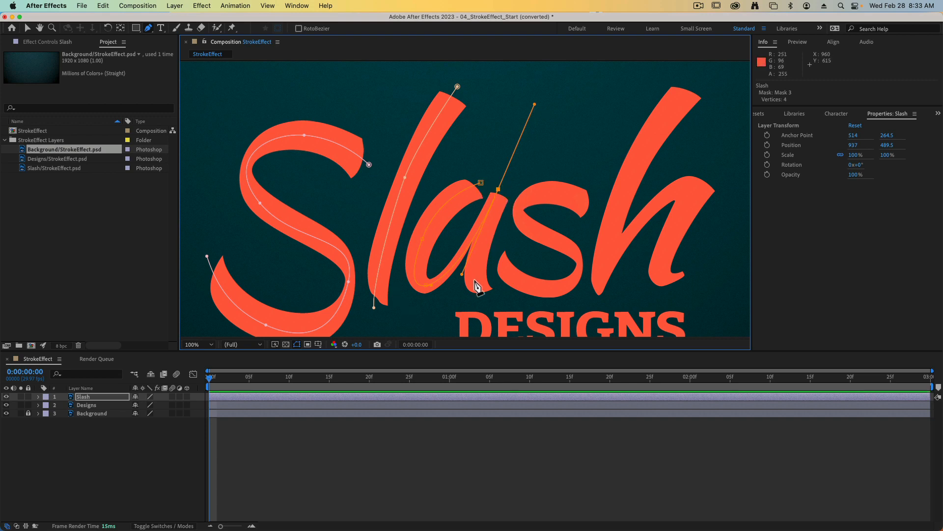
pyautogui.moveTo(480, 247); pyautogui.dragTo(492, 307)
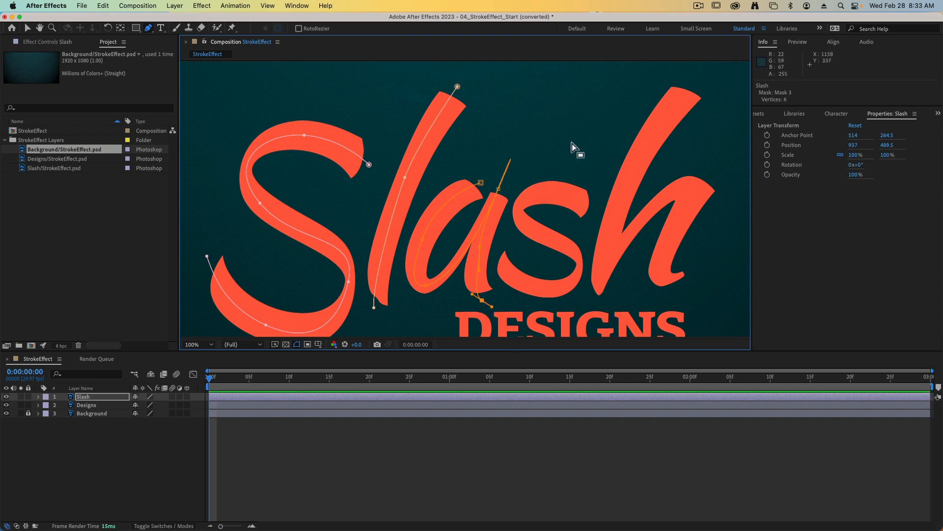
# Step: Draw an open six-point mask path along the lowercase s, from its upper end to its lower tail
pyautogui.moveTo(593, 206); pyautogui.dragTo(524, 201)
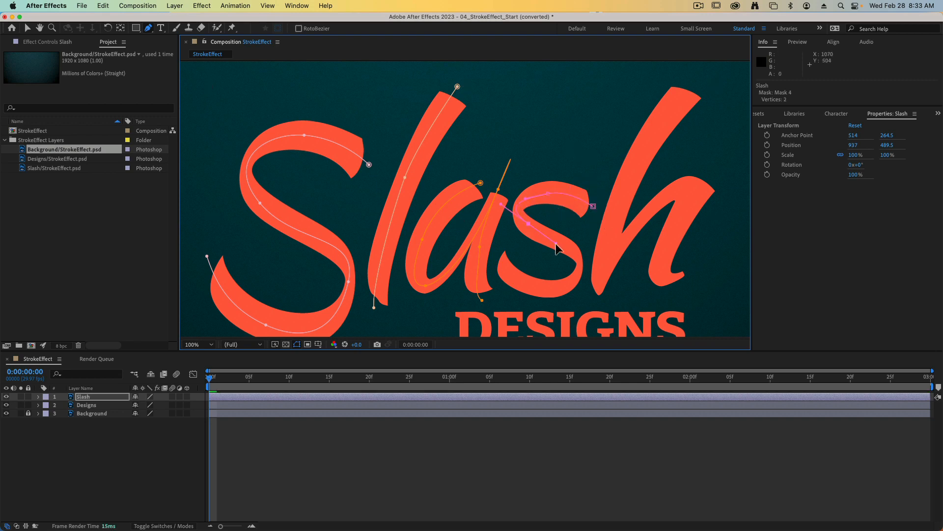
pyautogui.moveTo(554, 246); pyautogui.dragTo(513, 278)
pyautogui.click(499, 265)
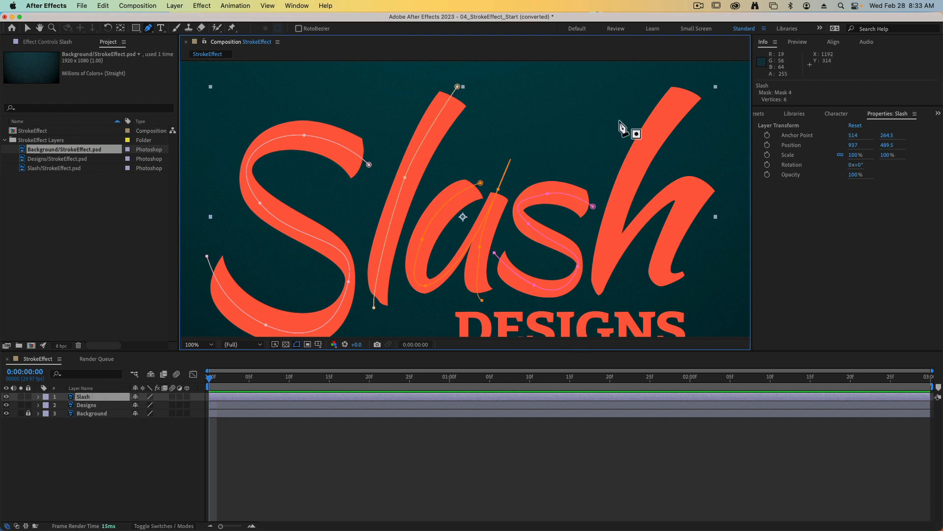
# Step: Draw an open seven-point mask path along the letter h, down its tall stem and over the arch to its foot, then deselect the path
pyautogui.click(693, 82)
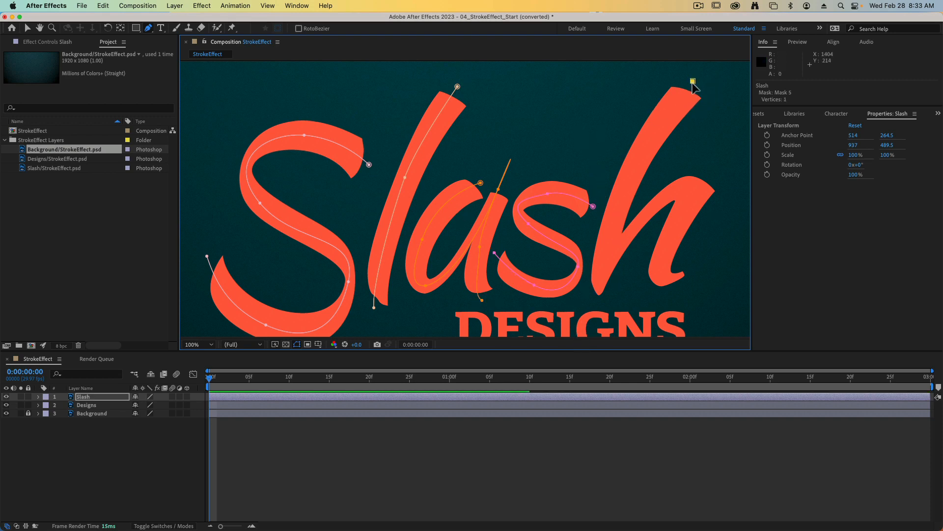
pyautogui.click(635, 166)
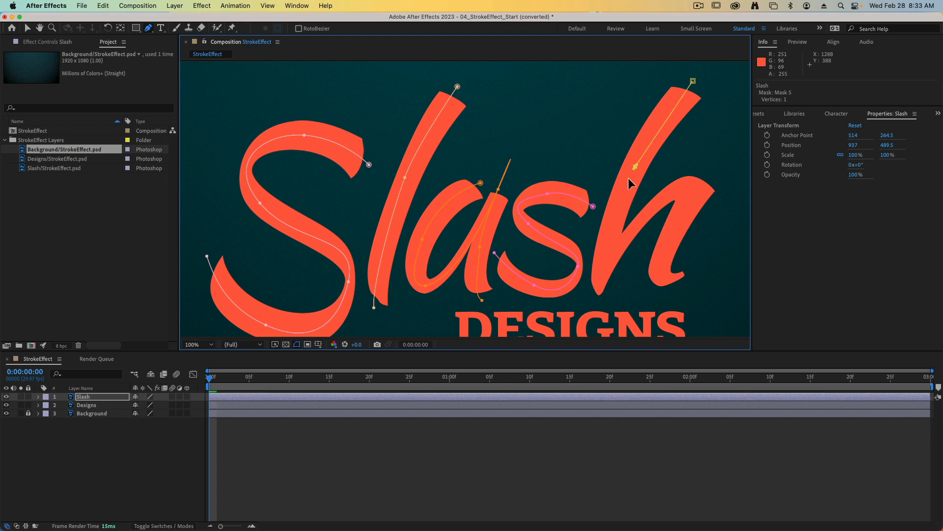
pyautogui.click(592, 293)
pyautogui.moveTo(652, 210); pyautogui.dragTo(697, 187)
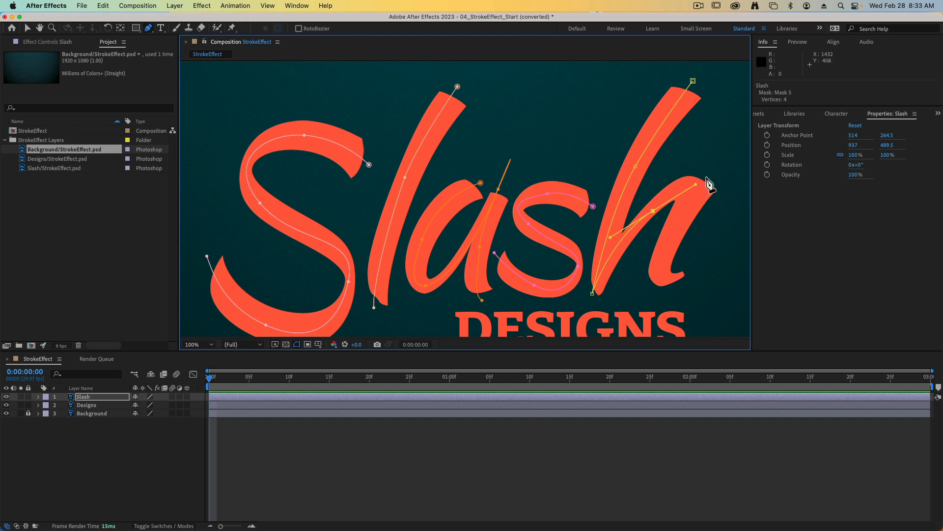
pyautogui.click(706, 176)
pyautogui.moveTo(677, 286); pyautogui.dragTo(699, 295)
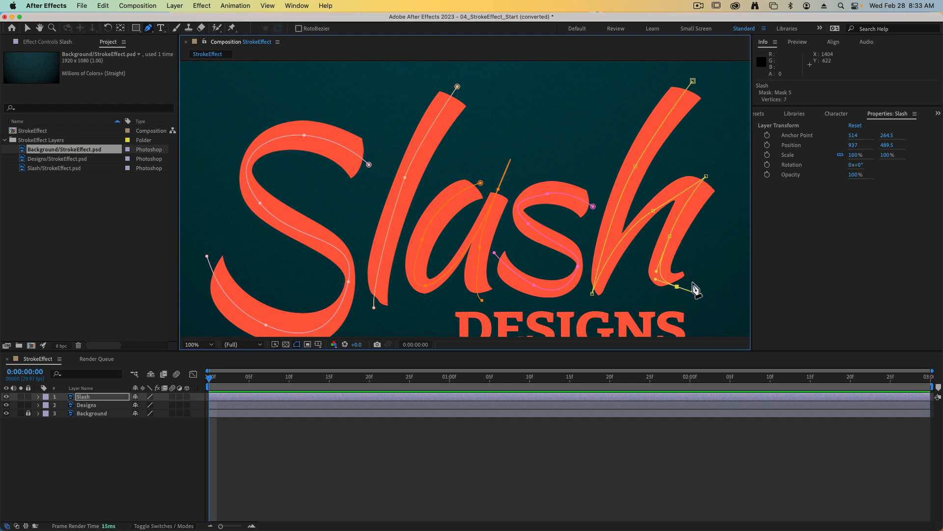
pyautogui.press('super+shift+a')
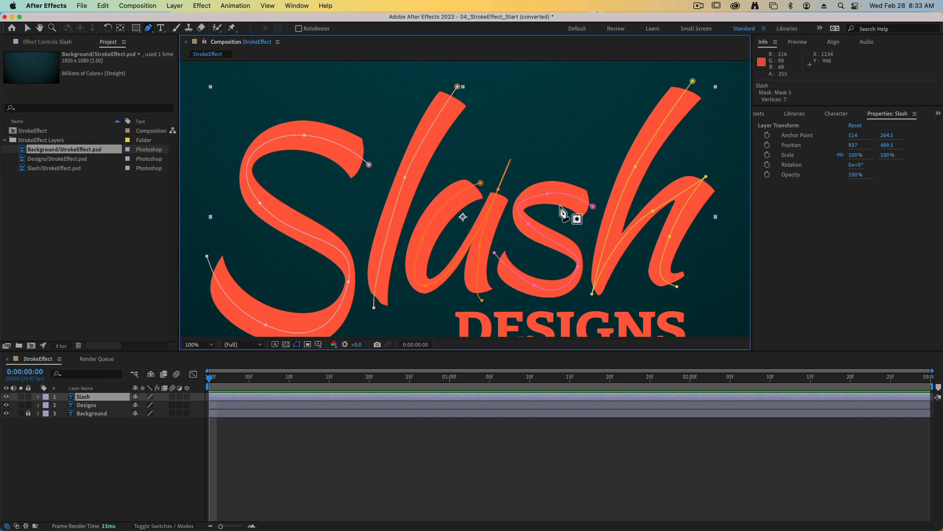
# Step: Fine-tune the capital S mask path by adjusting its top vertex, that vertex's curve handle and the middle segment
pyautogui.click(27, 29)
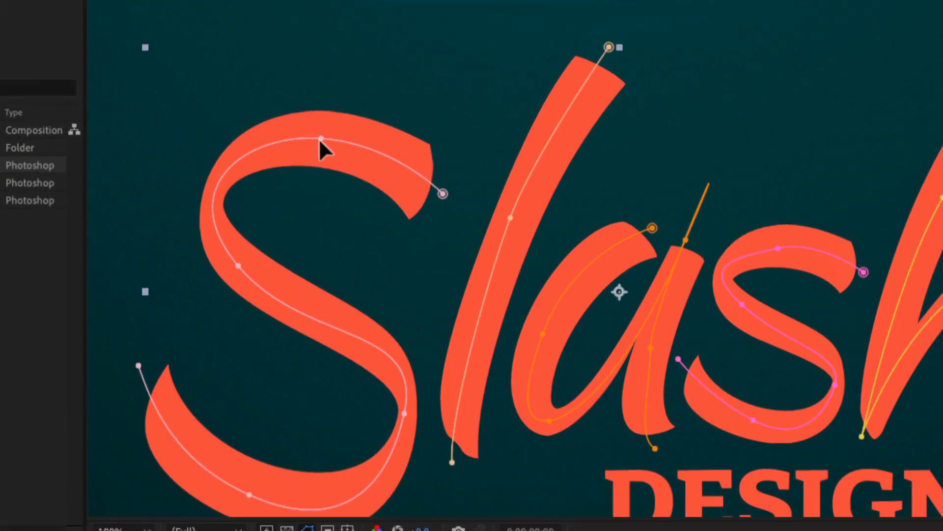
pyautogui.click(321, 138)
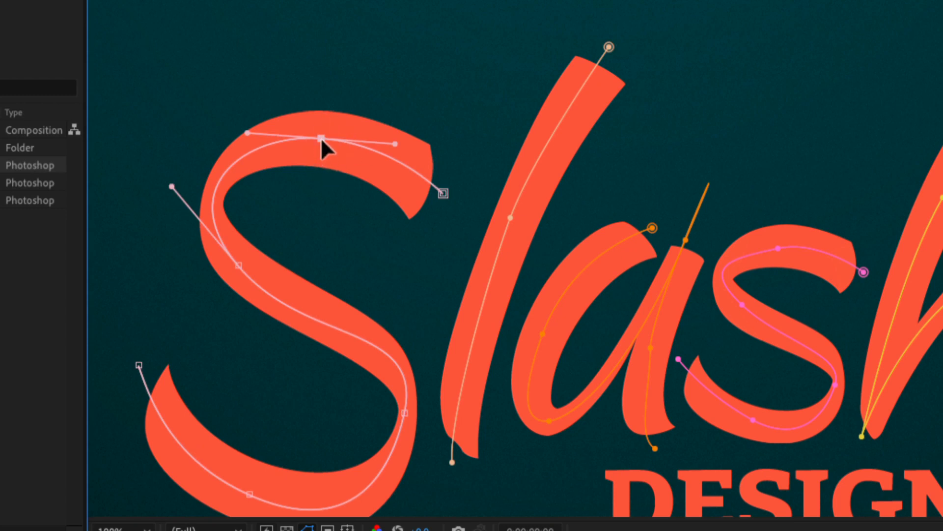
pyautogui.moveTo(320, 147)
pyautogui.mouseDown()
pyautogui.moveTo(320, 126)
pyautogui.moveTo(319, 141)
pyautogui.mouseUp()
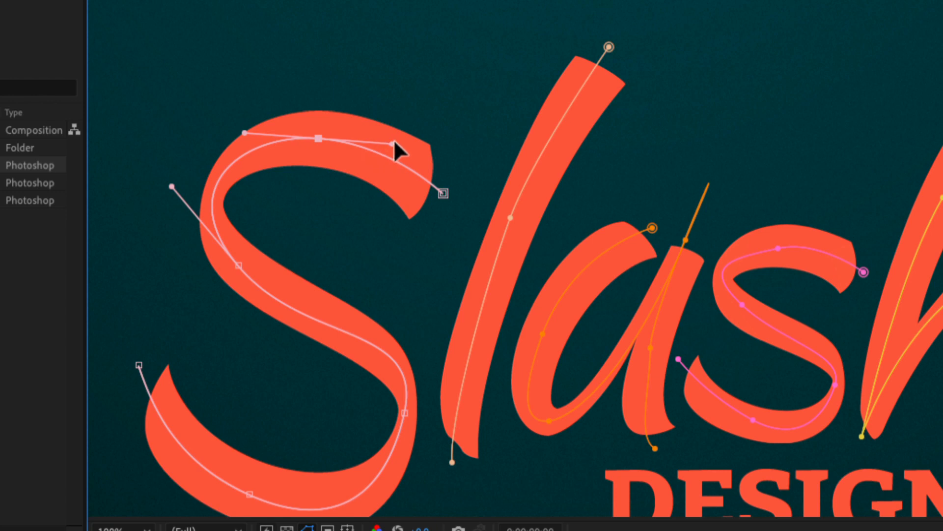
pyautogui.moveTo(393, 142); pyautogui.dragTo(392, 122)
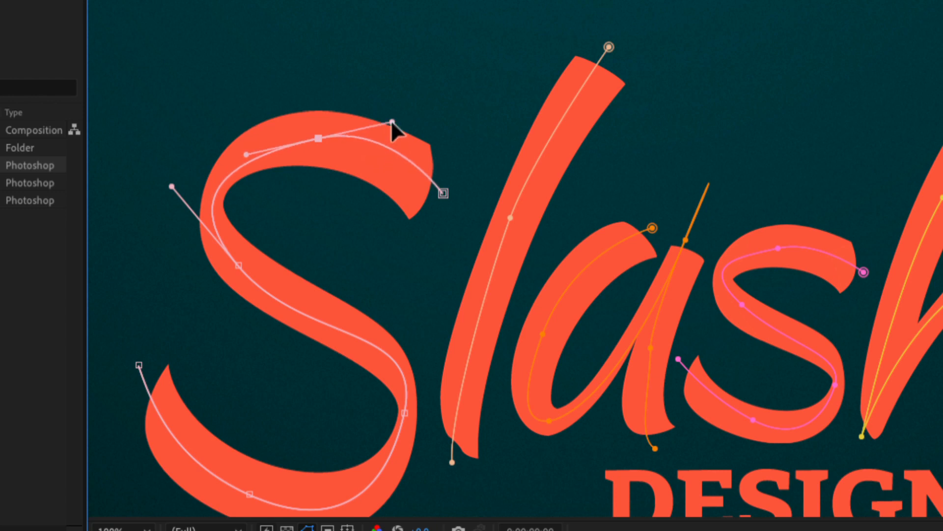
pyautogui.click(443, 193)
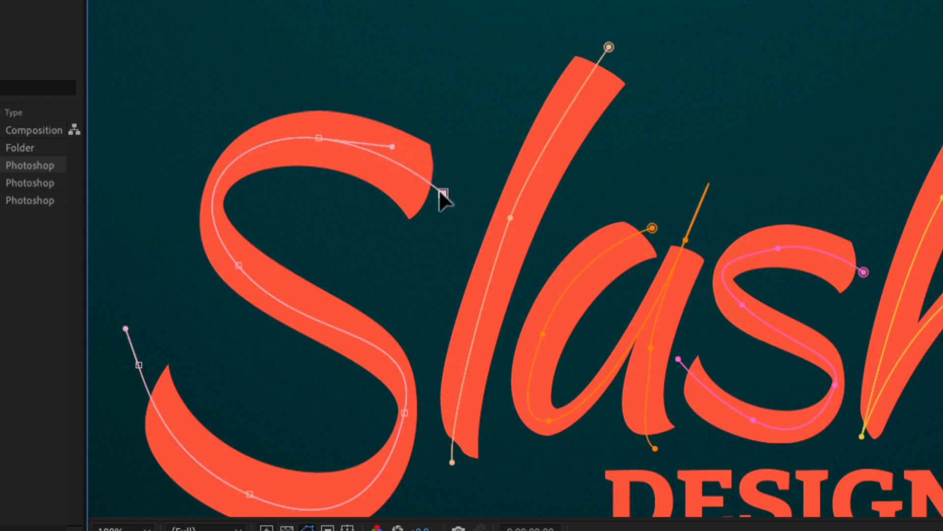
pyautogui.click(331, 323)
pyautogui.moveTo(331, 324)
pyautogui.mouseDown()
pyautogui.moveTo(309, 343)
pyautogui.moveTo(326, 311)
pyautogui.moveTo(316, 353)
pyautogui.moveTo(319, 320)
pyautogui.mouseUp()
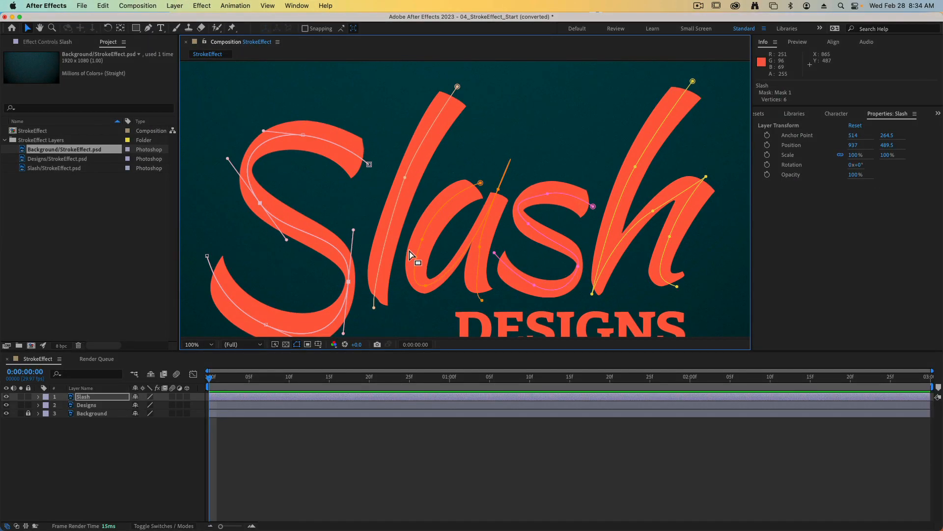
pyautogui.click(535, 223)
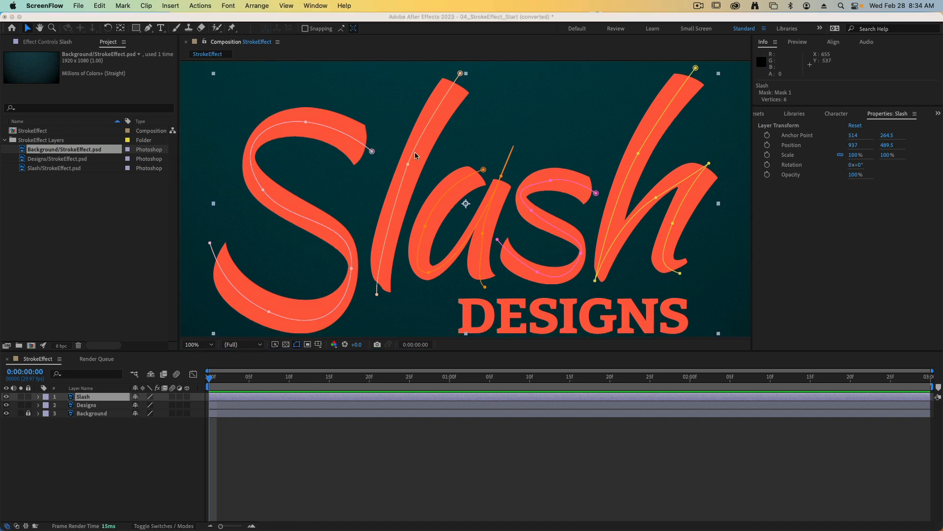
# Step: Apply the Generate Stroke effect to the Slash layer
pyautogui.click(370, 465)
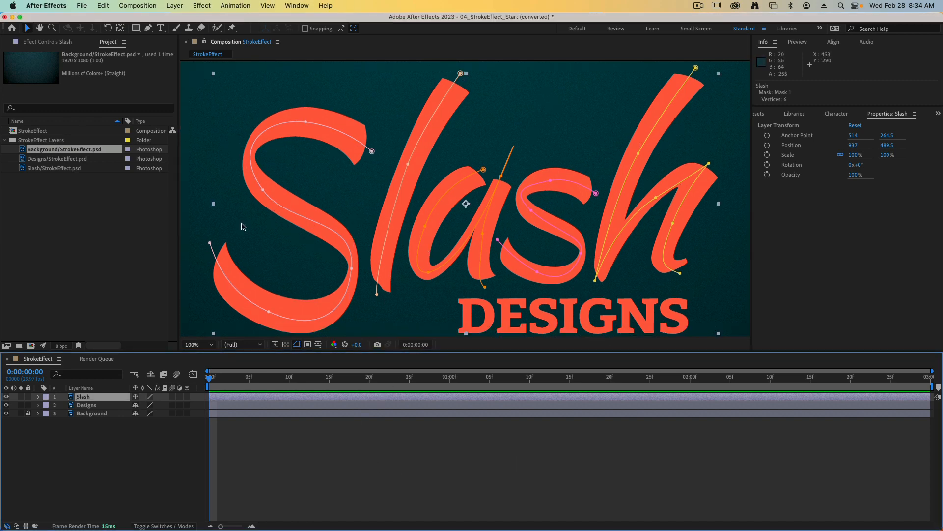
pyautogui.click(200, 4)
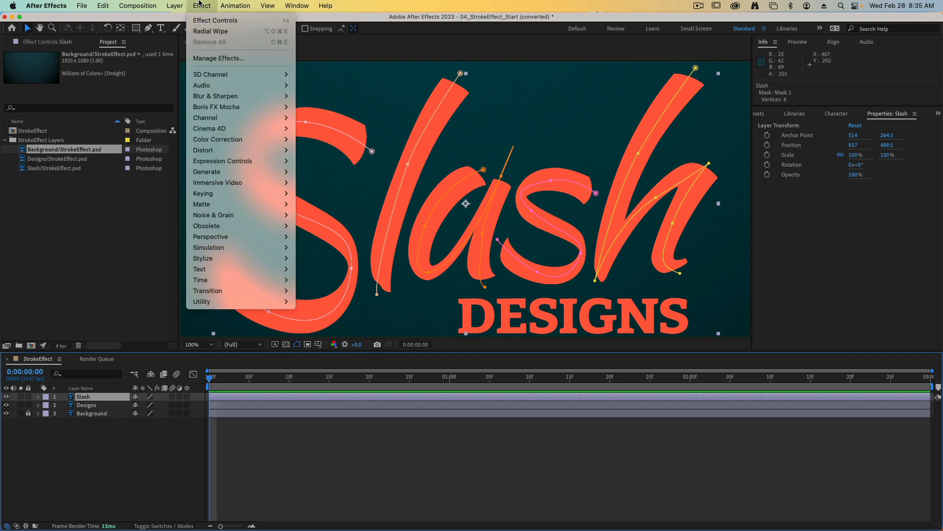
pyautogui.moveTo(225, 174)
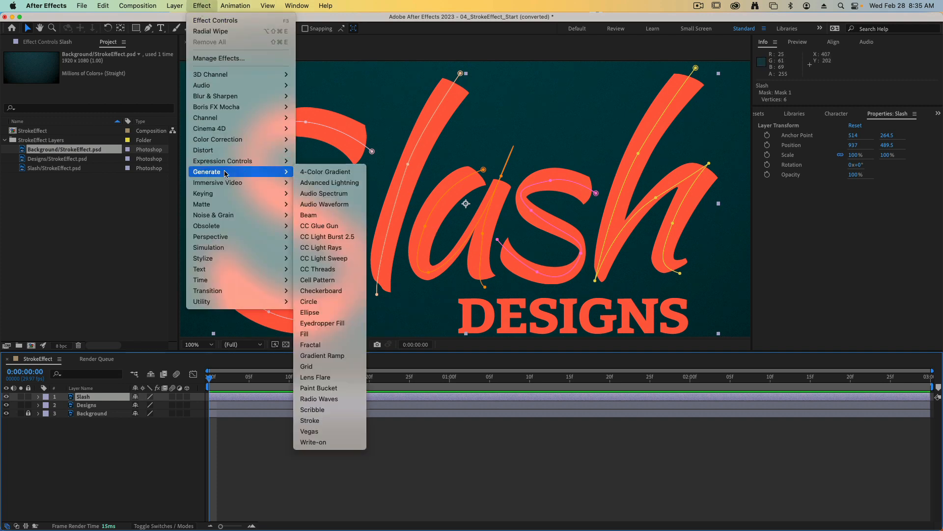
pyautogui.click(310, 421)
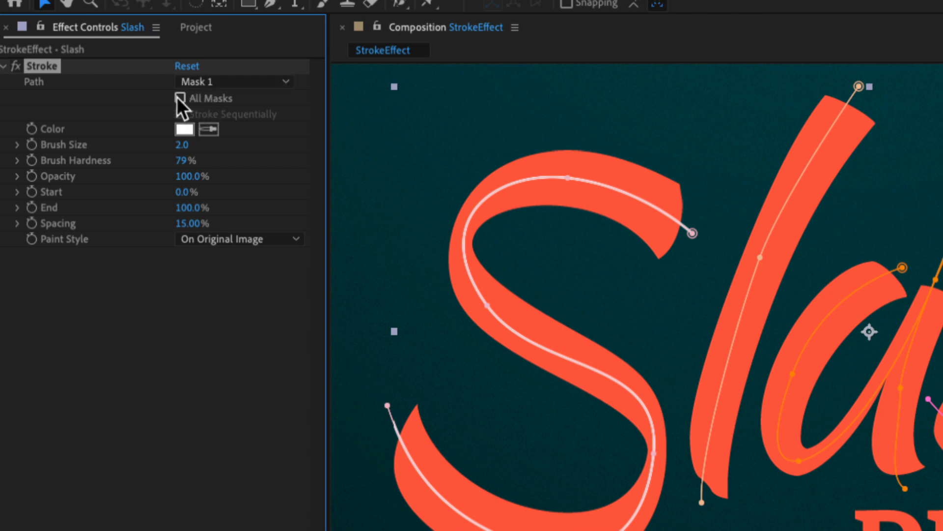
# Step: Set the Stroke effect to use all masks and stroke sequentially, with a brush size of 44.3
pyautogui.click(180, 98)
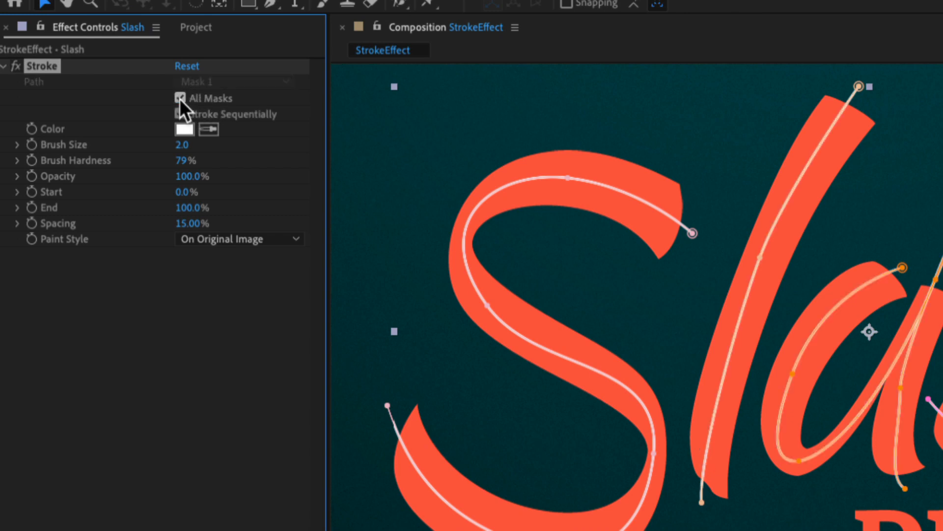
pyautogui.click(216, 113)
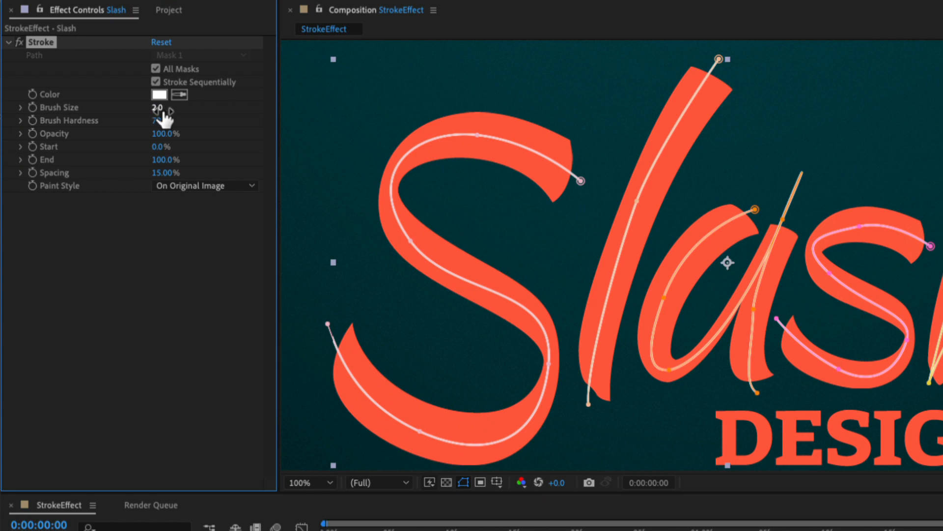
pyautogui.moveTo(157, 109); pyautogui.dragTo(451, 118)
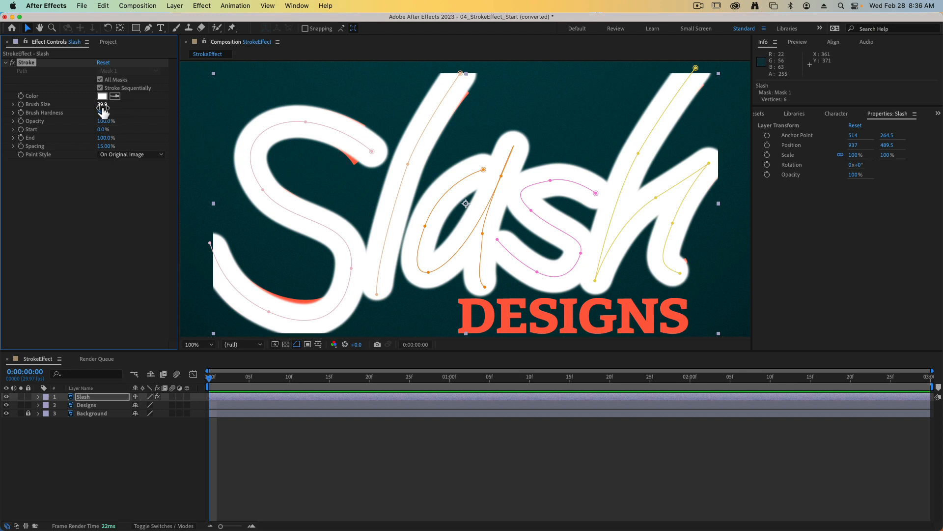
pyautogui.moveTo(103, 106)
pyautogui.mouseDown()
pyautogui.moveTo(127, 105)
pyautogui.moveTo(119, 105)
pyautogui.mouseUp()
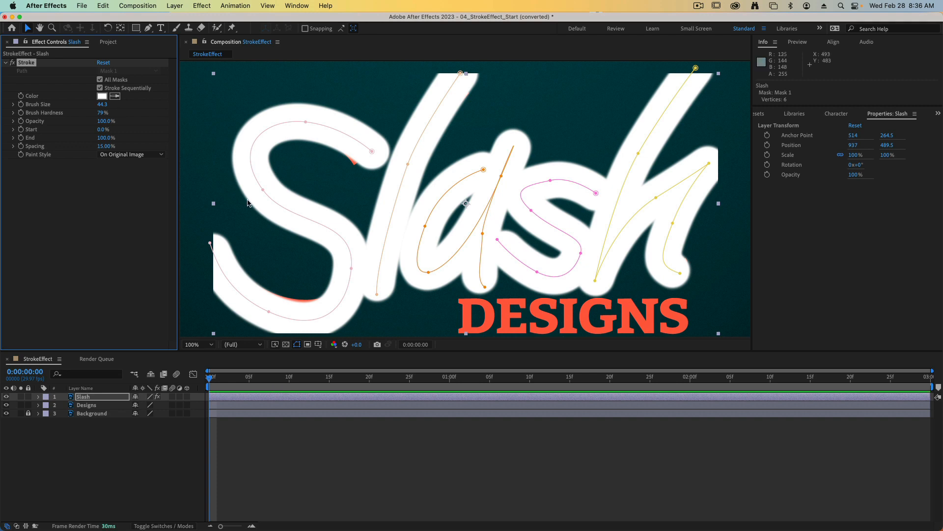
# Step: Nudge the upper end vertex and the bottom curve vertex of the capital S mask path so the stroke covers the letter
pyautogui.click(27, 29)
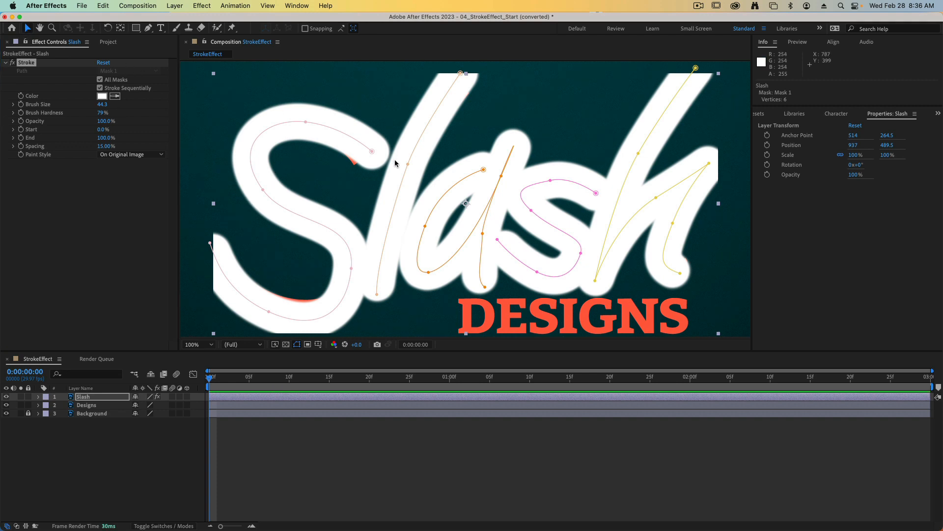
pyautogui.click(372, 151)
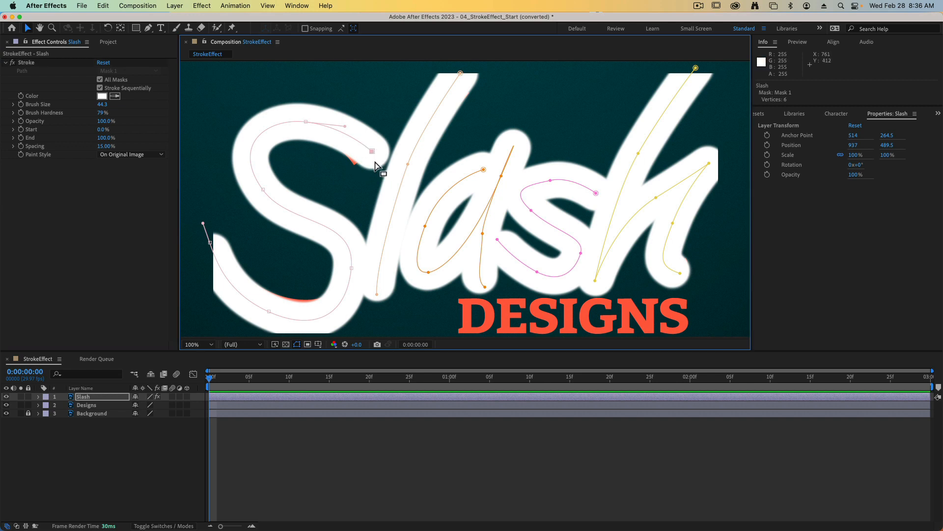
pyautogui.moveTo(372, 152); pyautogui.dragTo(363, 148)
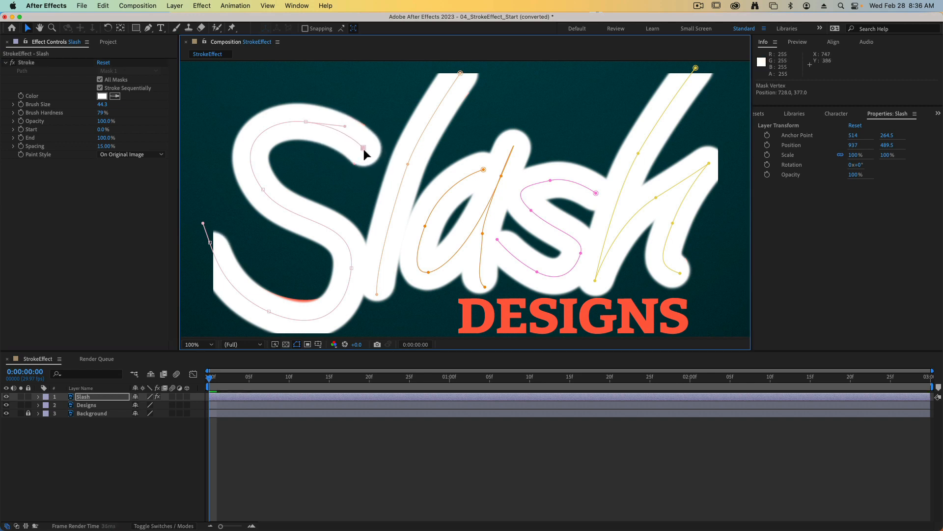
pyautogui.moveTo(272, 270); pyautogui.dragTo(296, 249)
pyautogui.moveTo(290, 291); pyautogui.dragTo(291, 285)
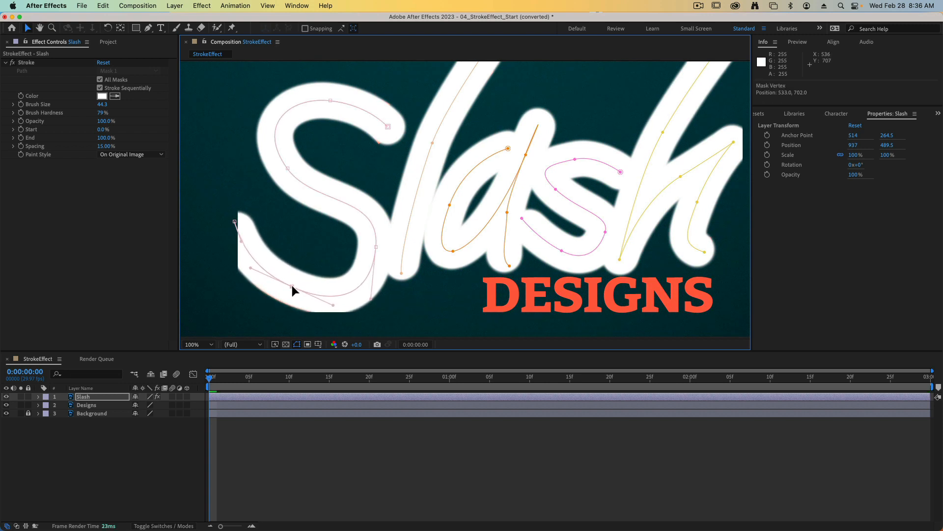
pyautogui.click(387, 127)
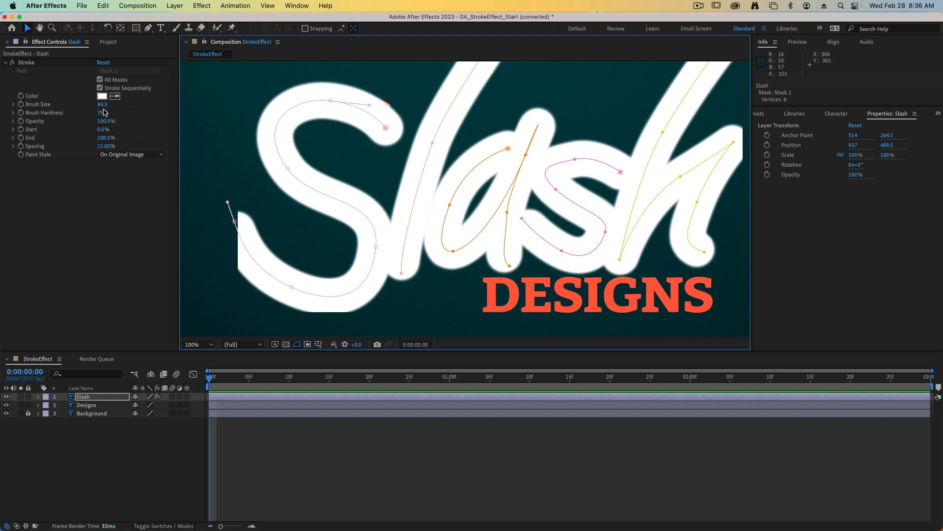
# Step: Set the Stroke brush size to 48.8 and undo the last nudge of the capital S path's upper end vertex
pyautogui.moveTo(101, 104); pyautogui.dragTo(111, 106)
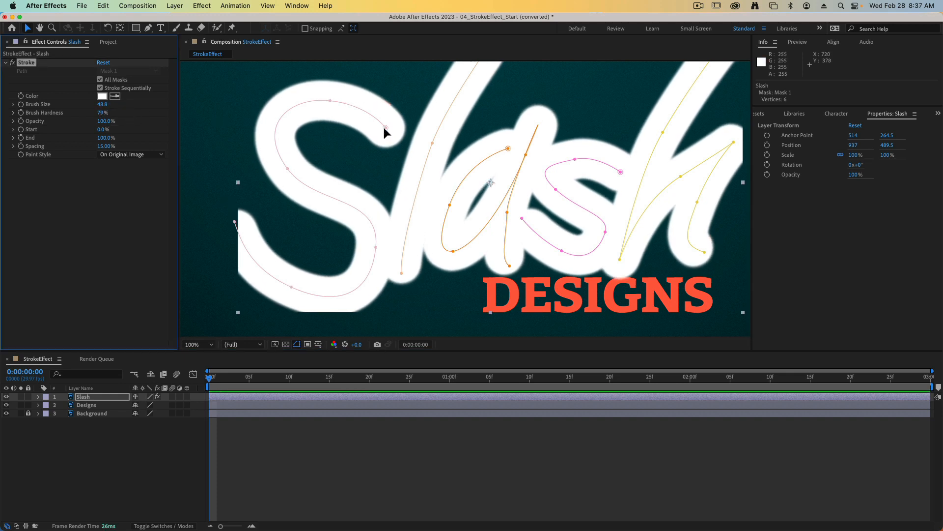
pyautogui.moveTo(385, 128); pyautogui.dragTo(384, 125)
pyautogui.press('super+z')
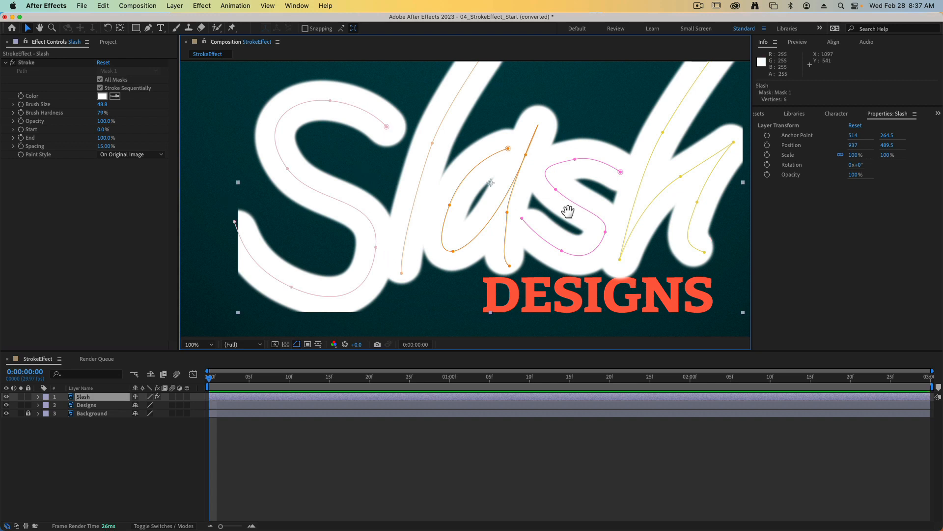
pyautogui.moveTo(568, 211); pyautogui.dragTo(478, 288)
pyautogui.moveTo(401, 268); pyautogui.dragTo(425, 162)
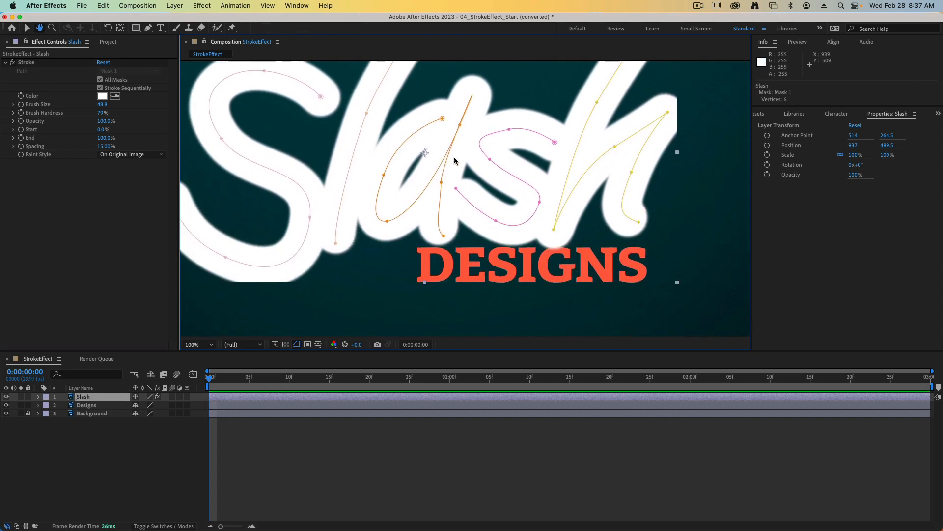
pyautogui.moveTo(320, 181); pyautogui.dragTo(381, 213)
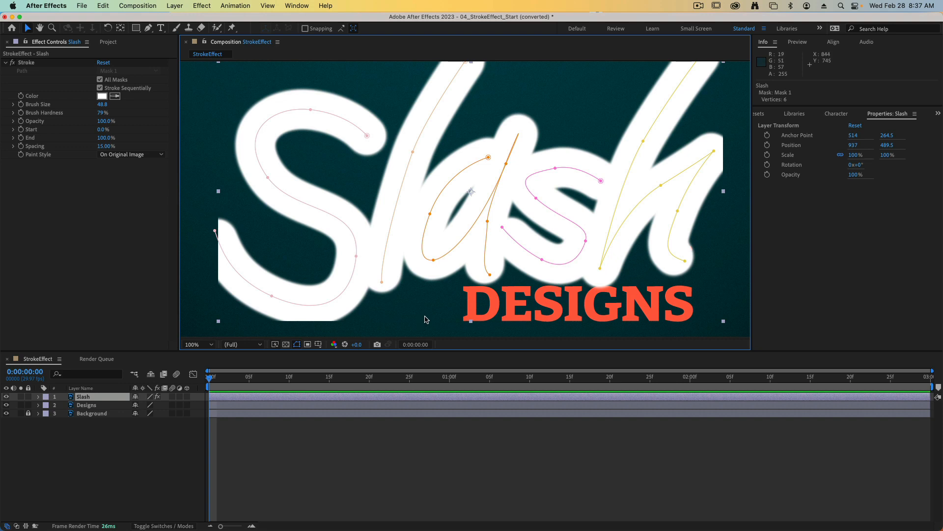
# Step: Keyframe the Stroke End value at 0% at 0:00:00:10 and reveal the Slash layer's keyframes
pyautogui.click(68, 124)
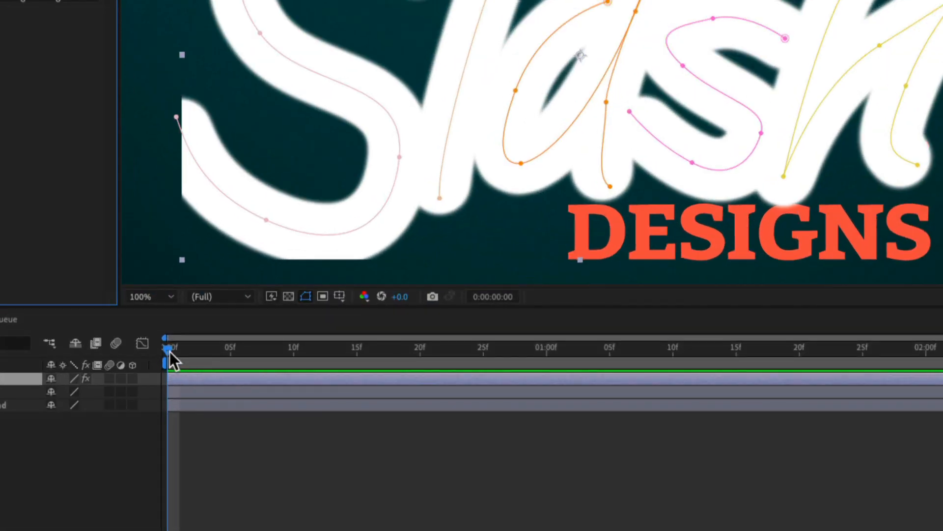
pyautogui.moveTo(169, 351); pyautogui.dragTo(294, 350)
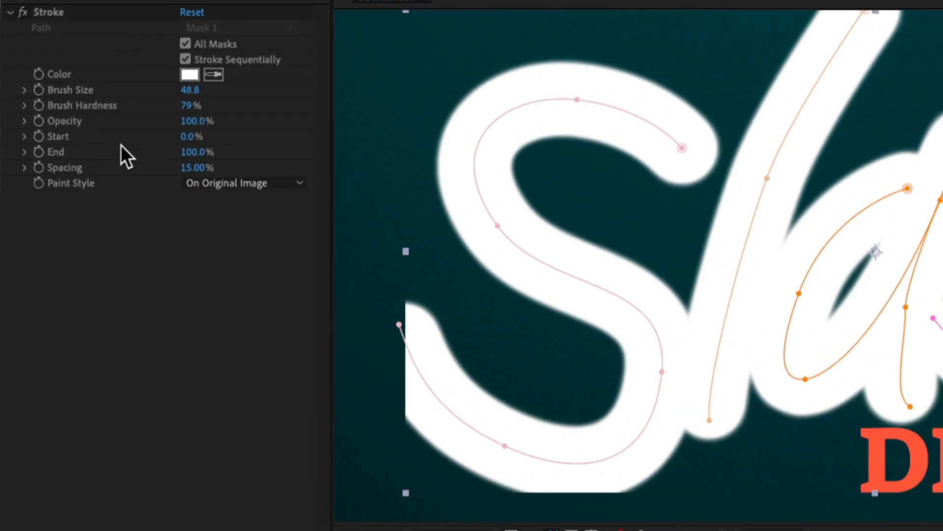
pyautogui.moveTo(195, 157); pyautogui.dragTo(72, 162)
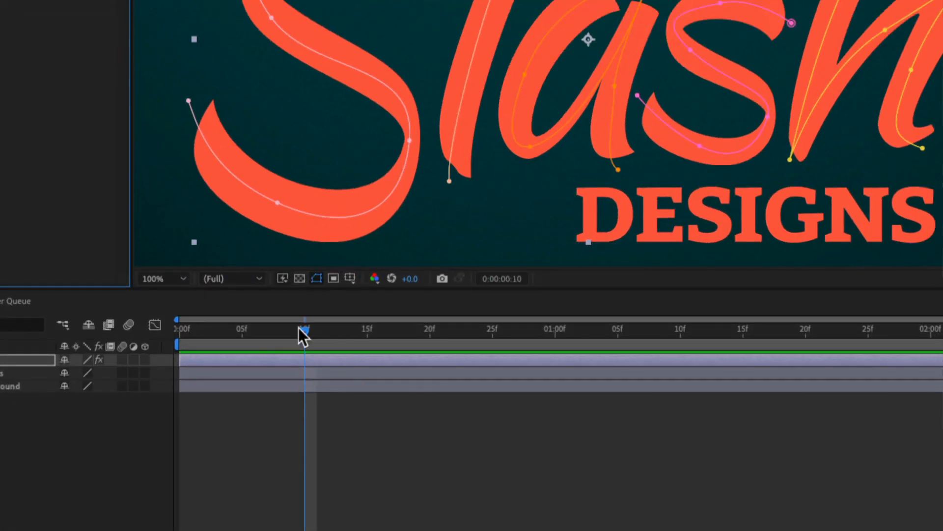
pyautogui.click(312, 360)
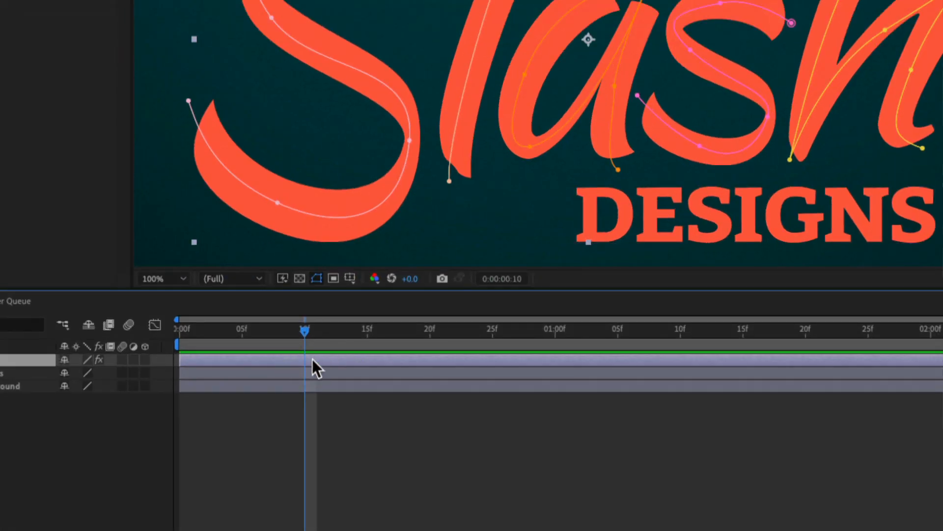
pyautogui.press('u')
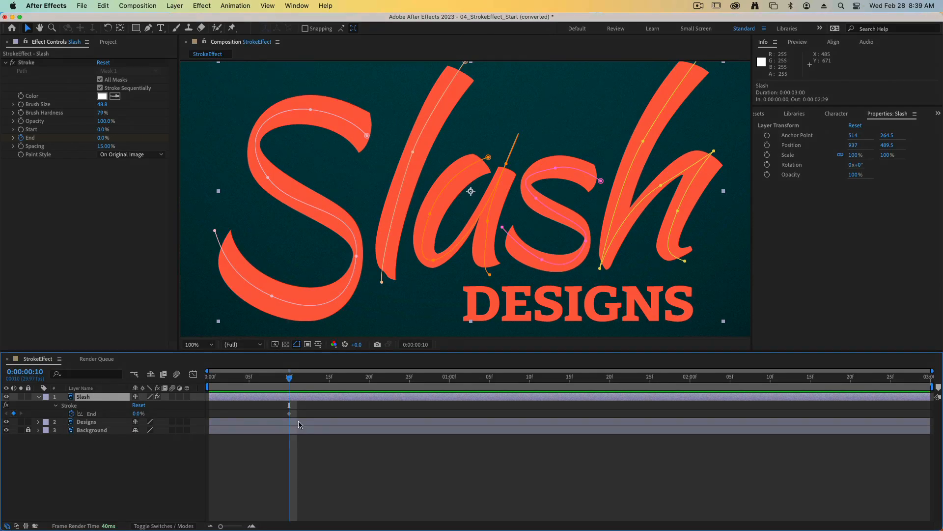
# Step: Add a Stroke End keyframe of 100% at 0:00:02:00
pyautogui.moveTo(288, 382); pyautogui.dragTo(689, 385)
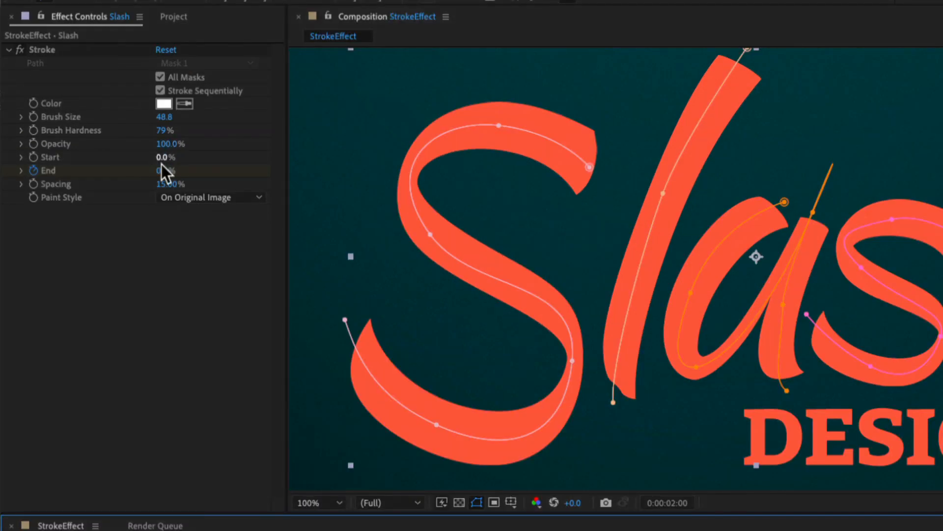
pyautogui.moveTo(101, 136); pyautogui.dragTo(119, 137)
pyautogui.moveTo(194, 171); pyautogui.dragTo(242, 176)
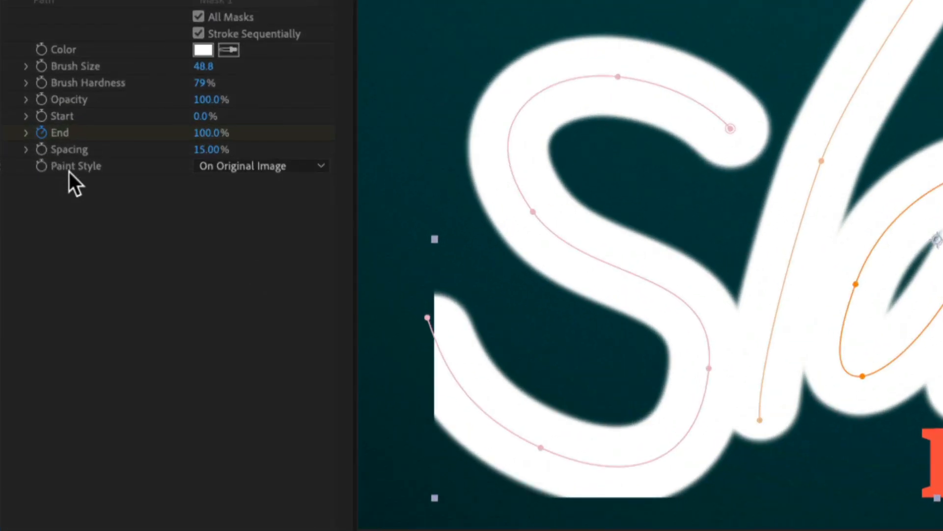
# Step: Set the Stroke paint style to Reveal Original Image and preview the write-on animation
pyautogui.click(289, 166)
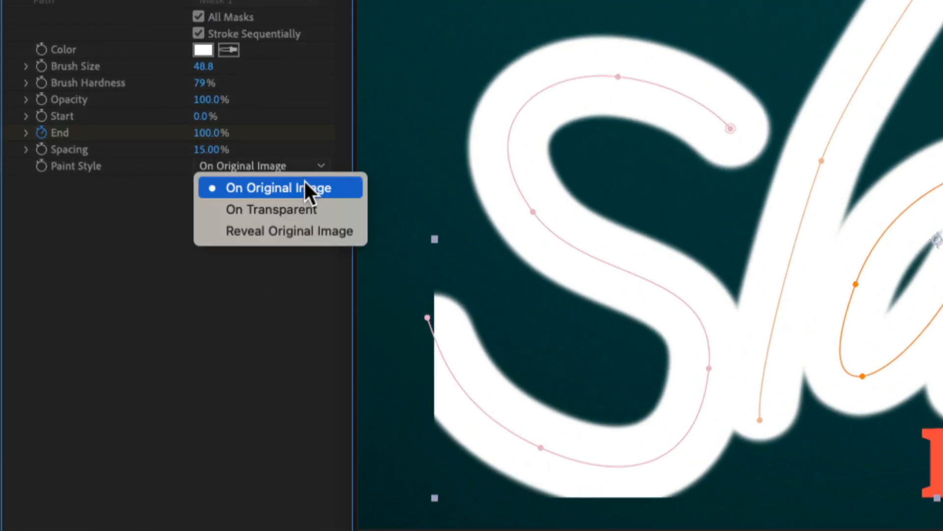
pyautogui.click(296, 231)
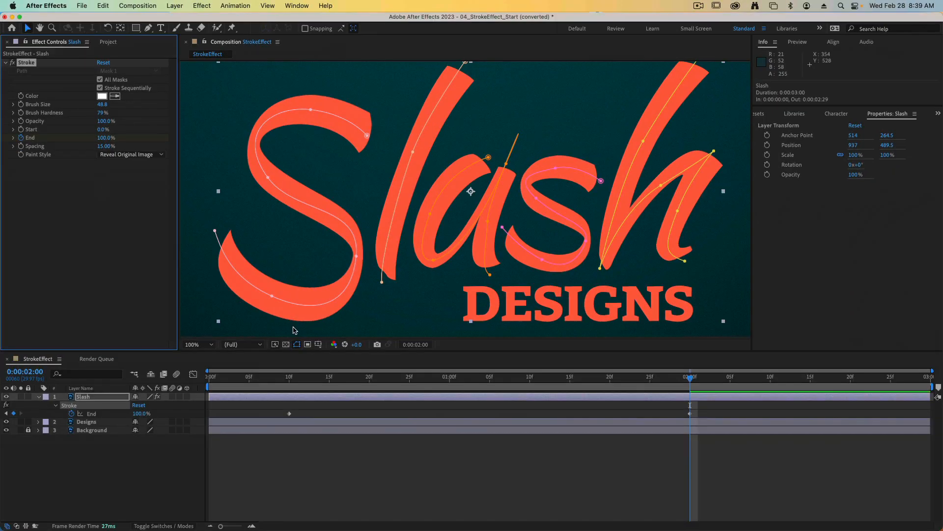
pyautogui.moveTo(679, 378); pyautogui.dragTo(230, 405)
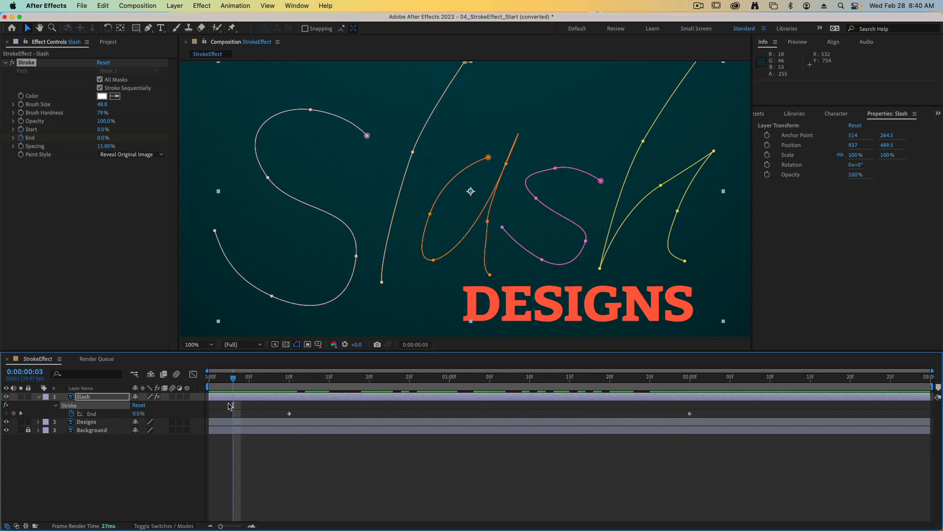
pyautogui.press('space')
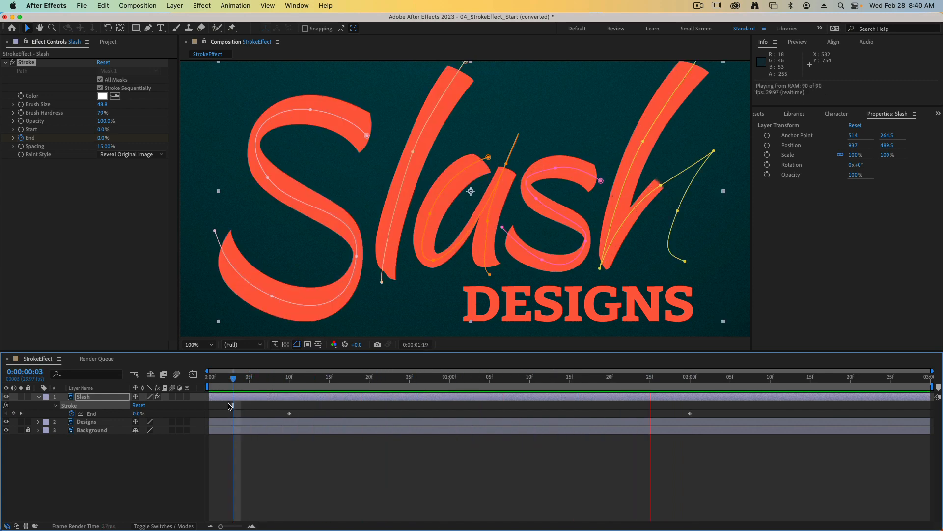
pyautogui.press('space')
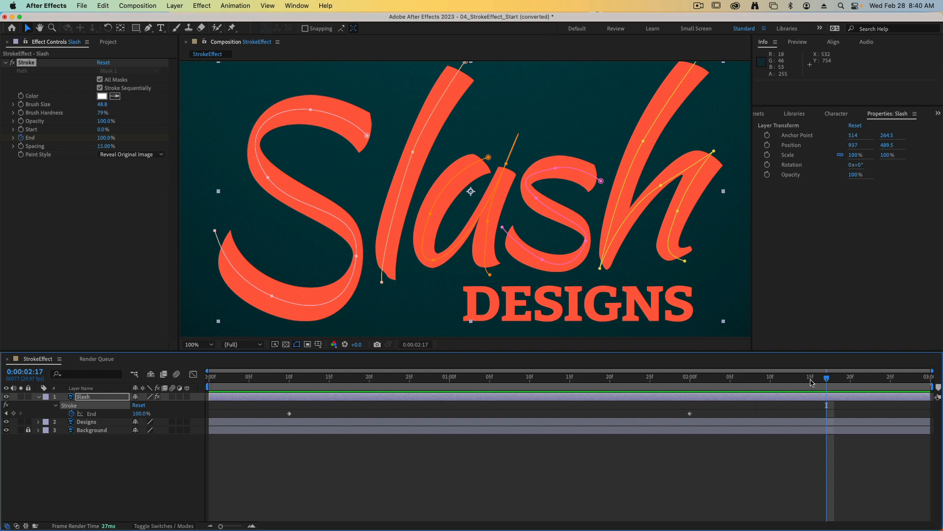
# Step: Adjust the letter a mask path at 0:00:01:02 and 0:00:01:09 by nudging its start, upper corner and lower end vertices to remove stray fragments
pyautogui.moveTo(812, 382)
pyautogui.mouseDown()
pyautogui.moveTo(393, 382)
pyautogui.moveTo(465, 377)
pyautogui.mouseUp()
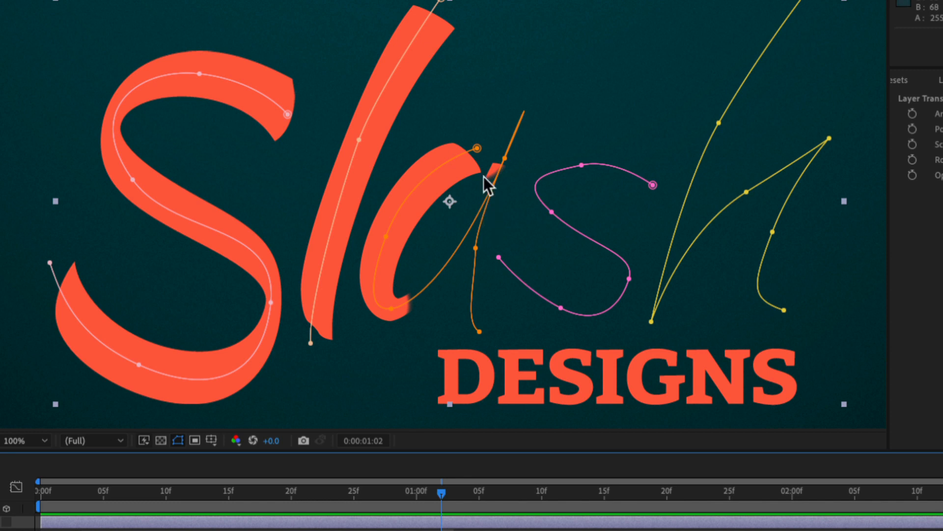
pyautogui.click(476, 147)
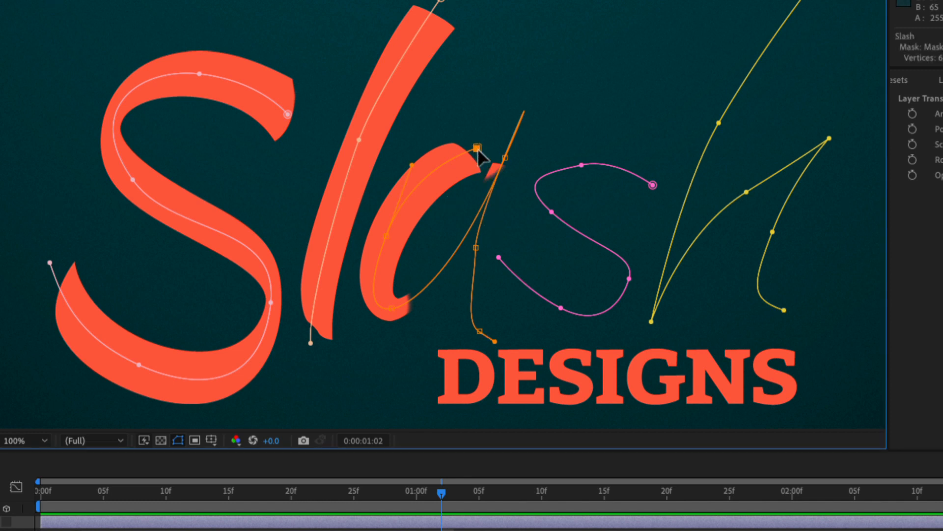
pyautogui.moveTo(477, 146); pyautogui.dragTo(467, 140)
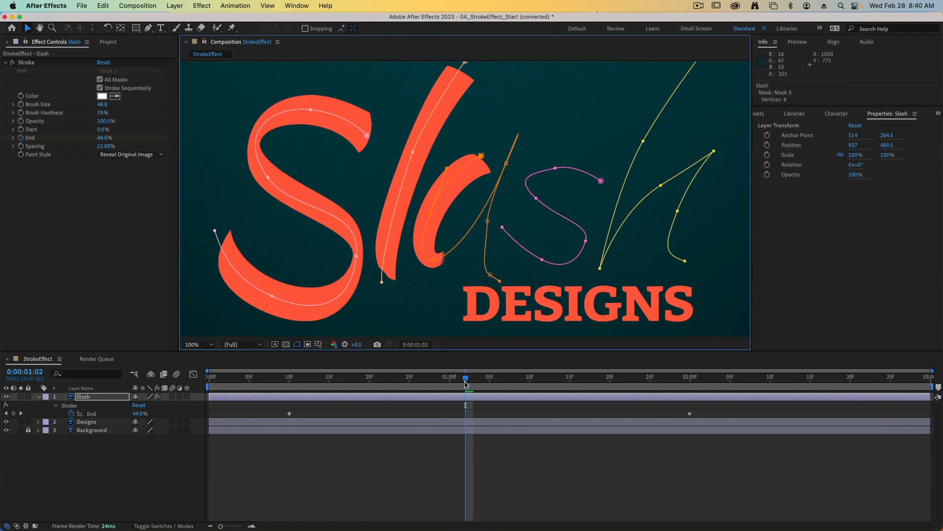
pyautogui.moveTo(466, 383); pyautogui.dragTo(528, 377)
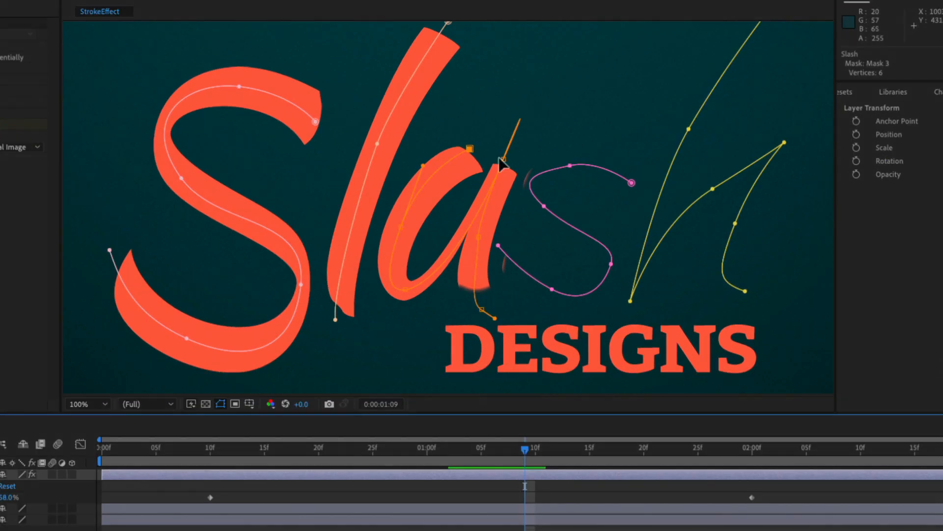
pyautogui.click(507, 164)
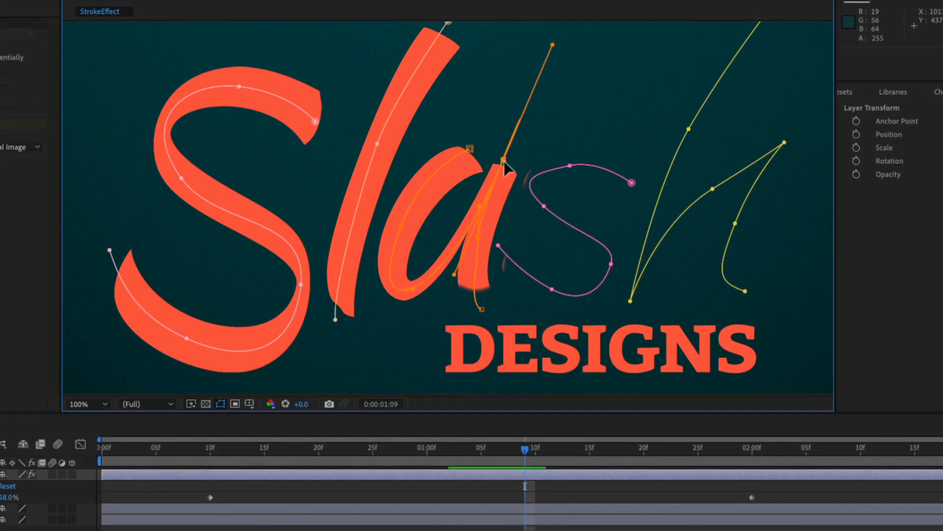
pyautogui.moveTo(504, 162); pyautogui.dragTo(500, 158)
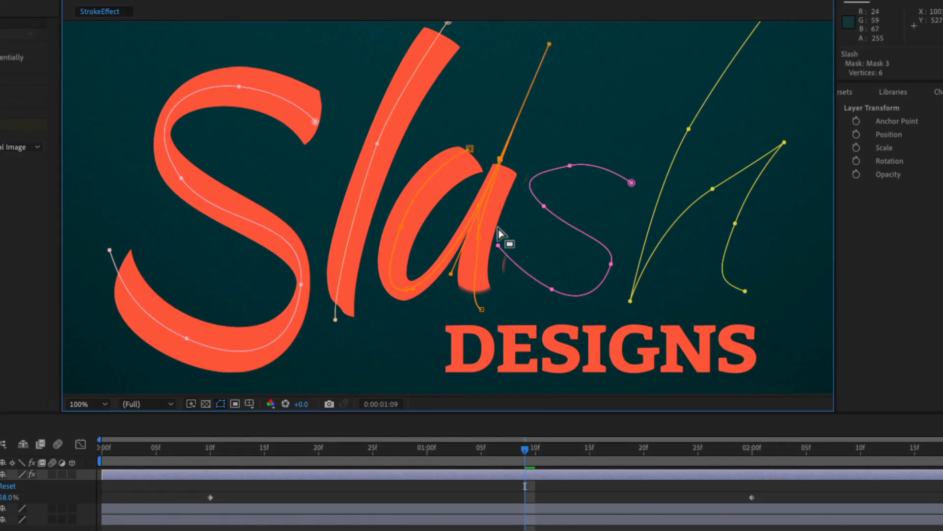
pyautogui.click(481, 311)
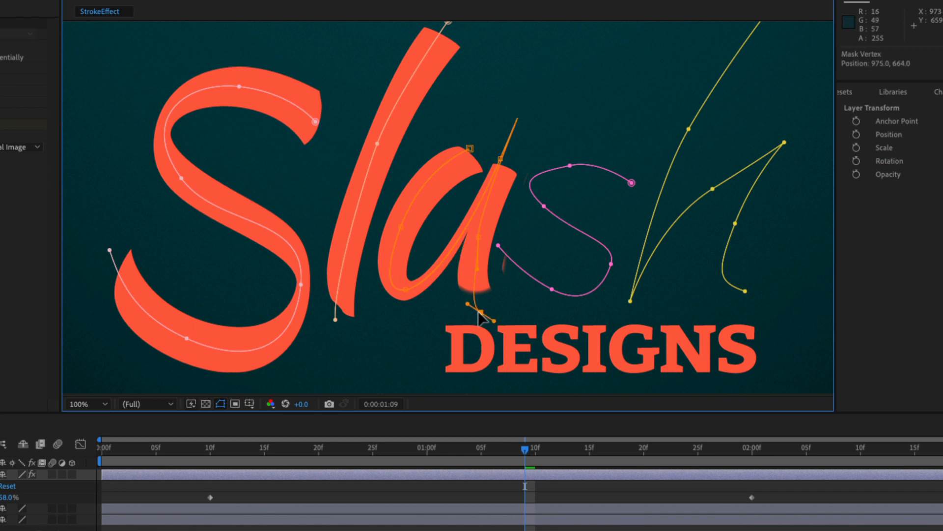
# Step: Move the upper end vertex of the lowercase s mask path inward at 0:00:01:11 to keep the stroke off the h
pyautogui.moveTo(525, 451); pyautogui.dragTo(544, 460)
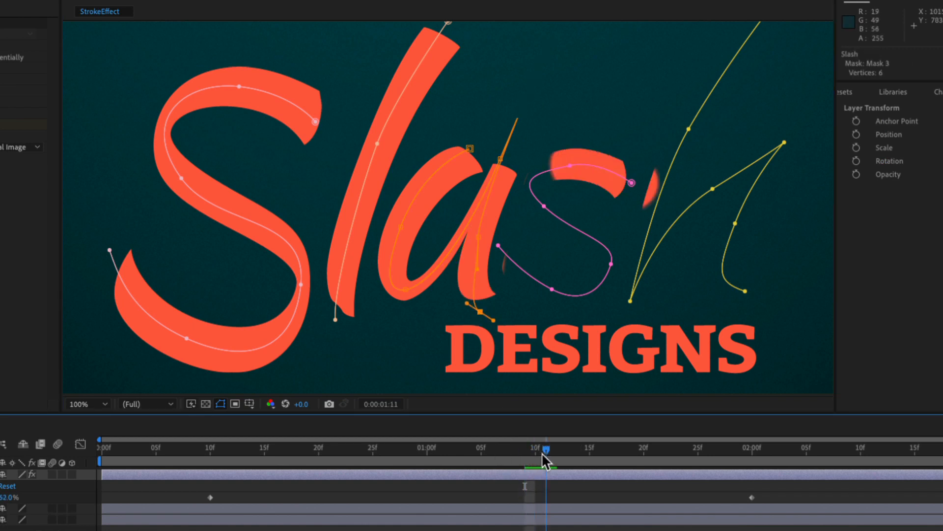
pyautogui.click(631, 182)
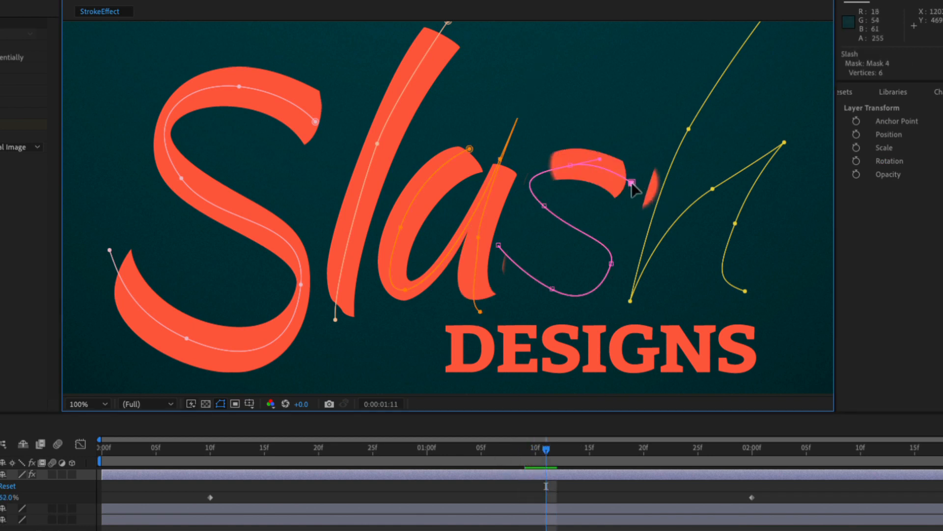
pyautogui.moveTo(631, 181); pyautogui.dragTo(618, 180)
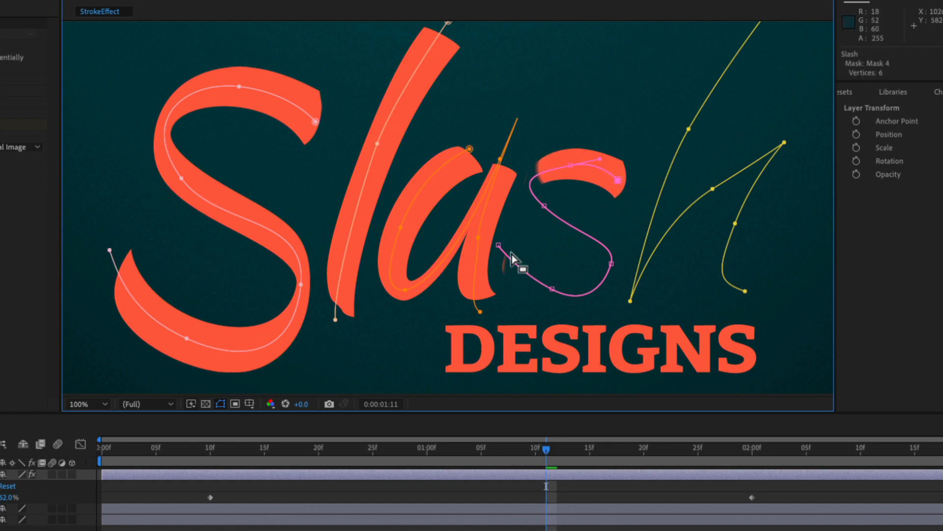
# Step: Nudge the lower-end vertex of the s mask and the downstroke vertex of the a at 0:00:01:11, plus the s's lower-bend vertex inward at 0:00:01:17
pyautogui.moveTo(498, 245); pyautogui.dragTo(500, 246)
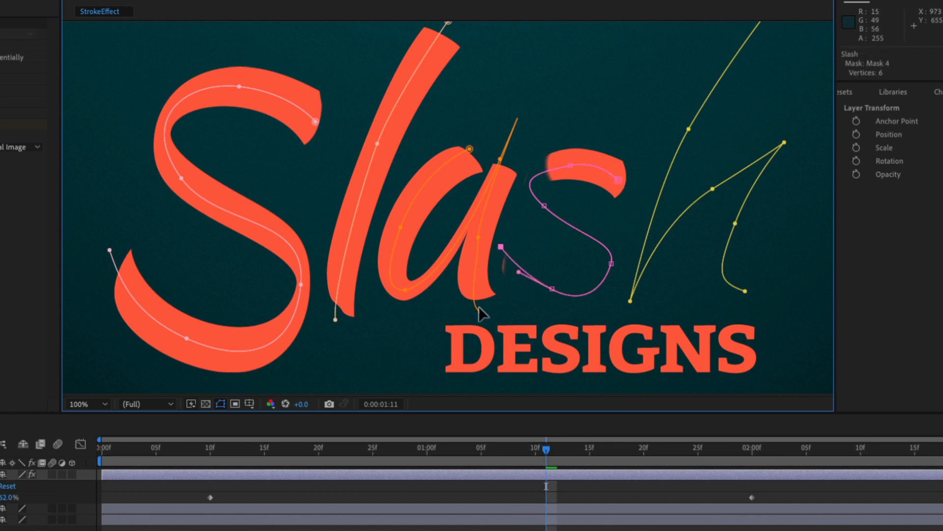
pyautogui.click(478, 237)
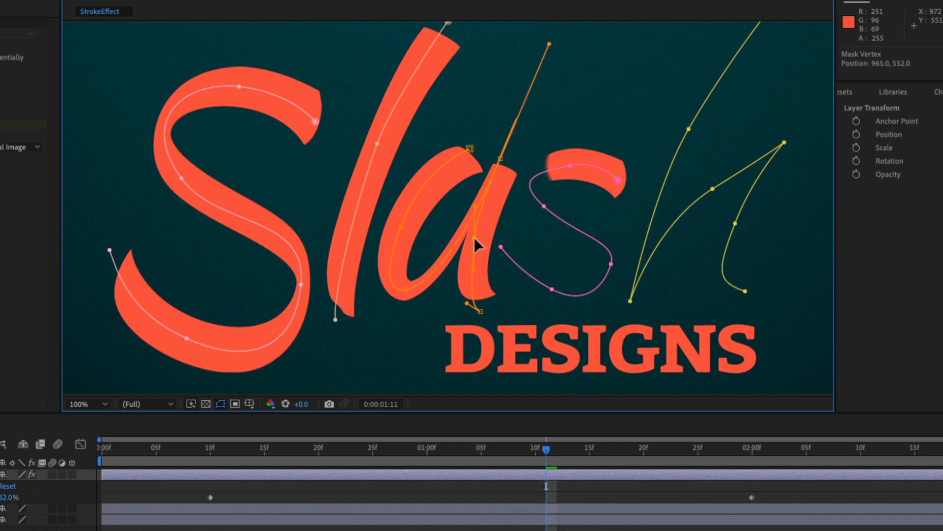
pyautogui.moveTo(554, 443); pyautogui.dragTo(603, 440)
pyautogui.moveTo(610, 269); pyautogui.dragTo(602, 265)
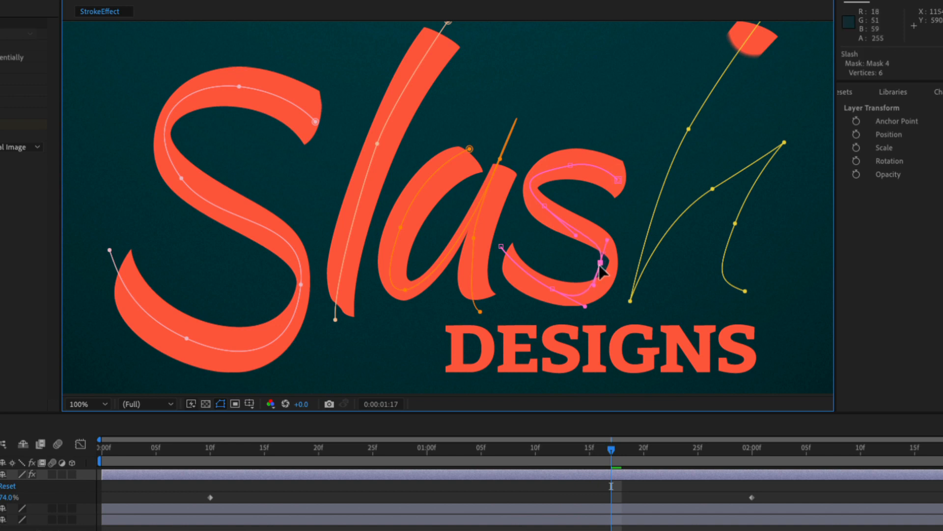
# Step: Check the finished lettering past 0:00:02:00 and play back the complete write-on animation from near the beginning
pyautogui.moveTo(609, 451); pyautogui.dragTo(797, 446)
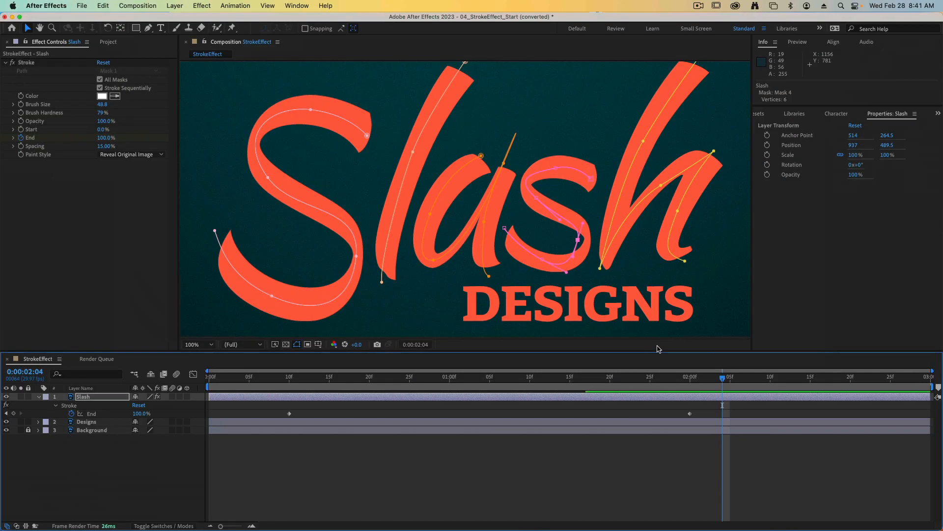
pyautogui.moveTo(698, 371); pyautogui.dragTo(242, 381)
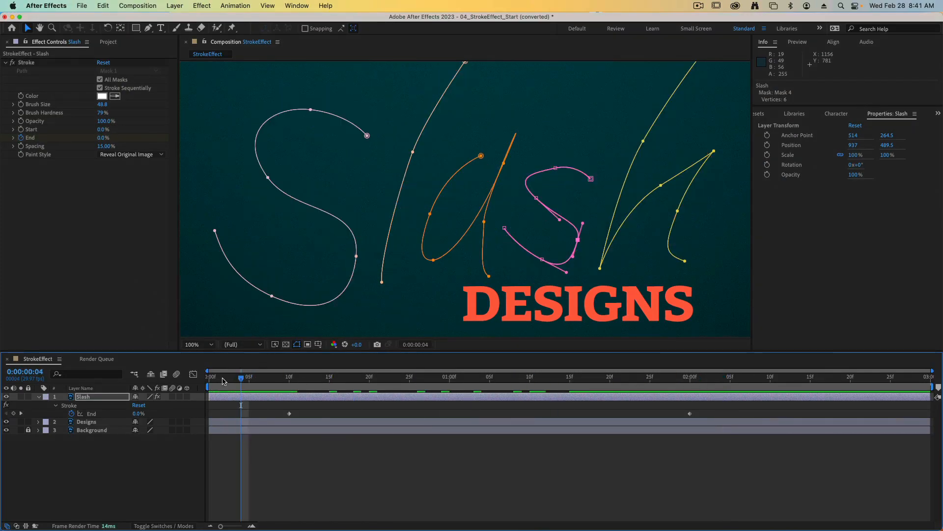
pyautogui.press('space')
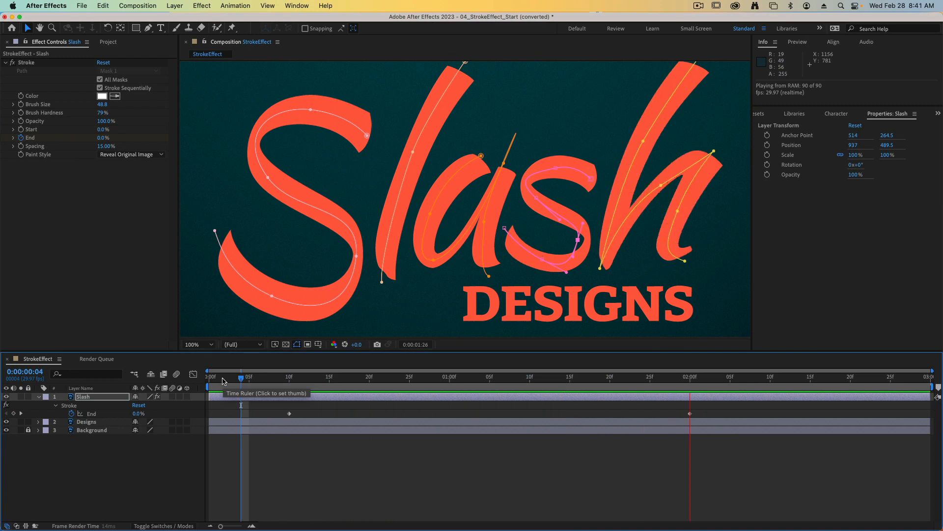
pyautogui.press('space')
pyautogui.press('shift+super+2')
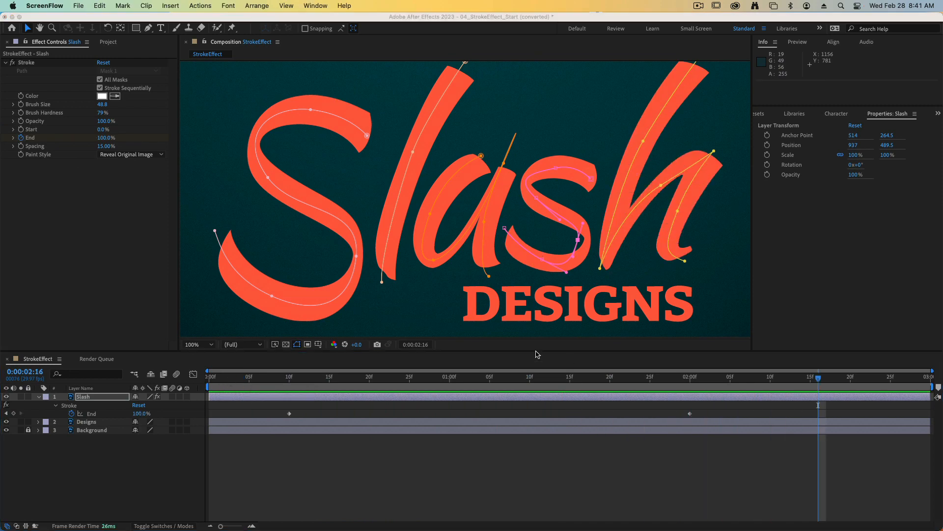
# Step: Add an Opacity keyframe of 0% to the Designs layer at 0:00:02:00
pyautogui.click(818, 382)
pyautogui.moveTo(818, 382); pyautogui.dragTo(692, 382)
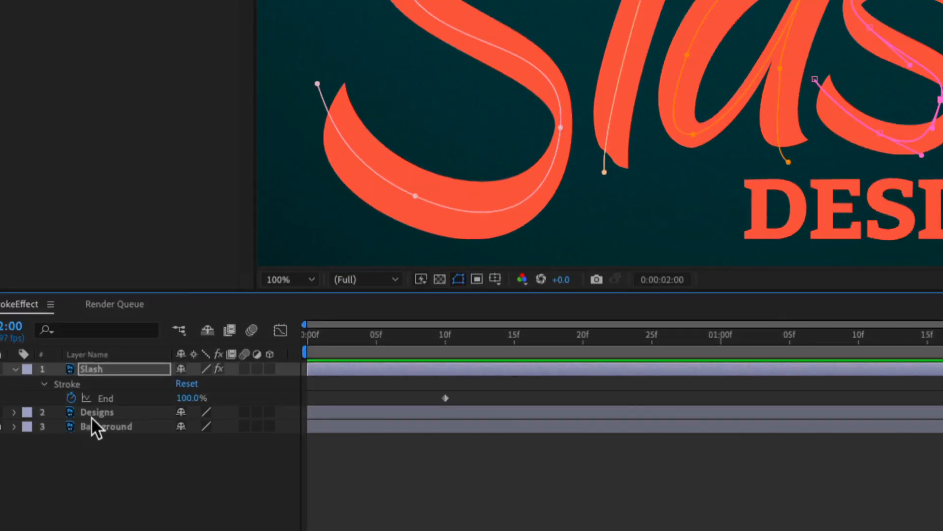
pyautogui.click(93, 414)
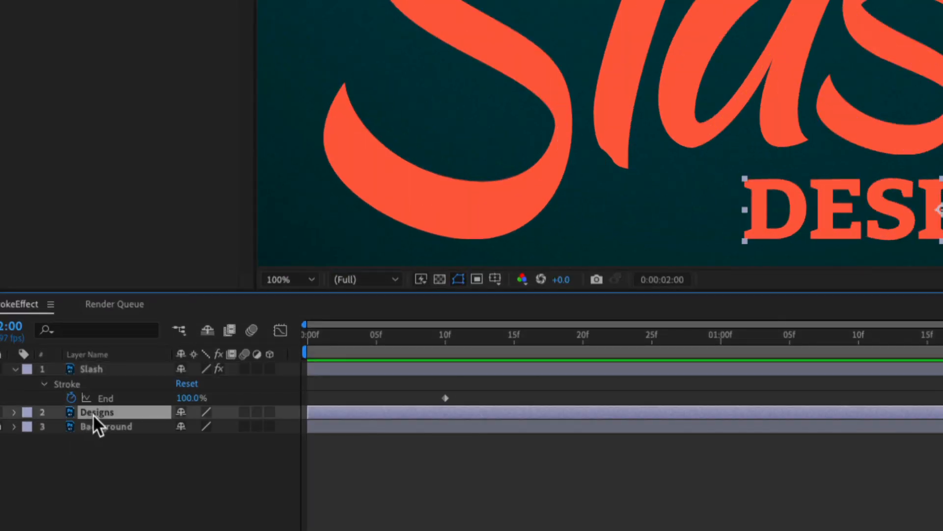
pyautogui.press('t')
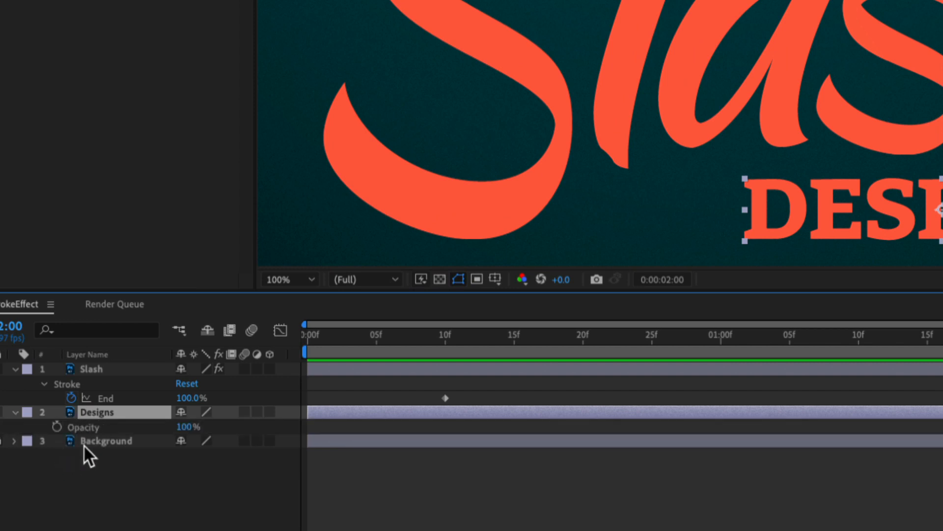
pyautogui.click(57, 427)
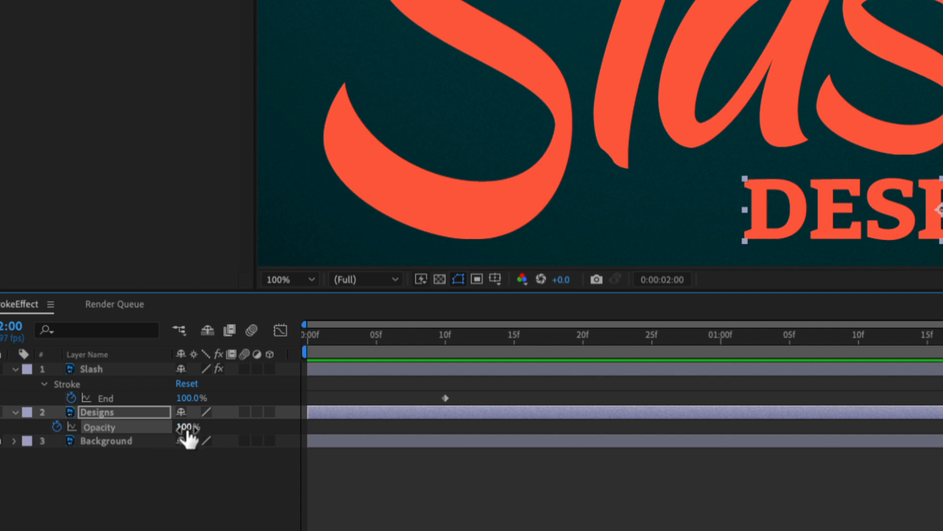
pyautogui.moveTo(186, 429); pyautogui.dragTo(9, 428)
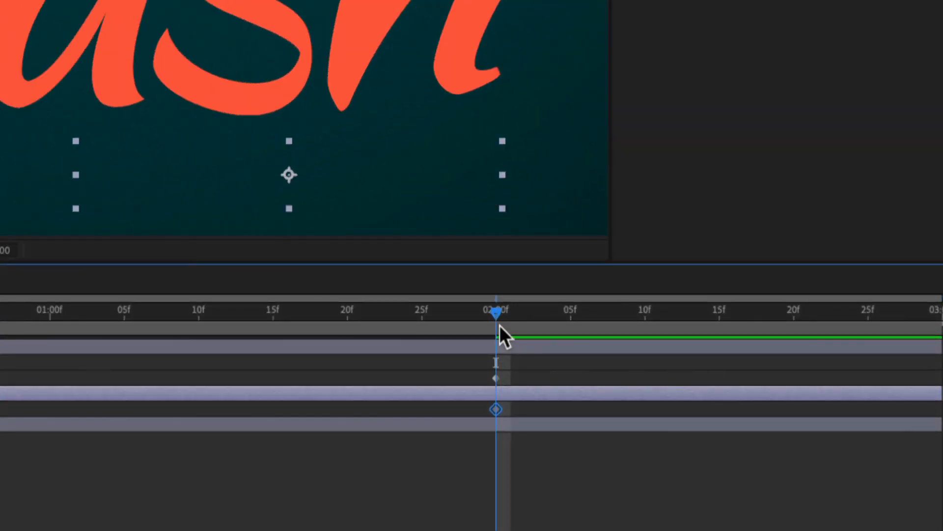
# Step: Add an Opacity keyframe of 100% to the Designs layer at 0:00:02:20 and preview the fade-in
pyautogui.moveTo(497, 312); pyautogui.dragTo(792, 323)
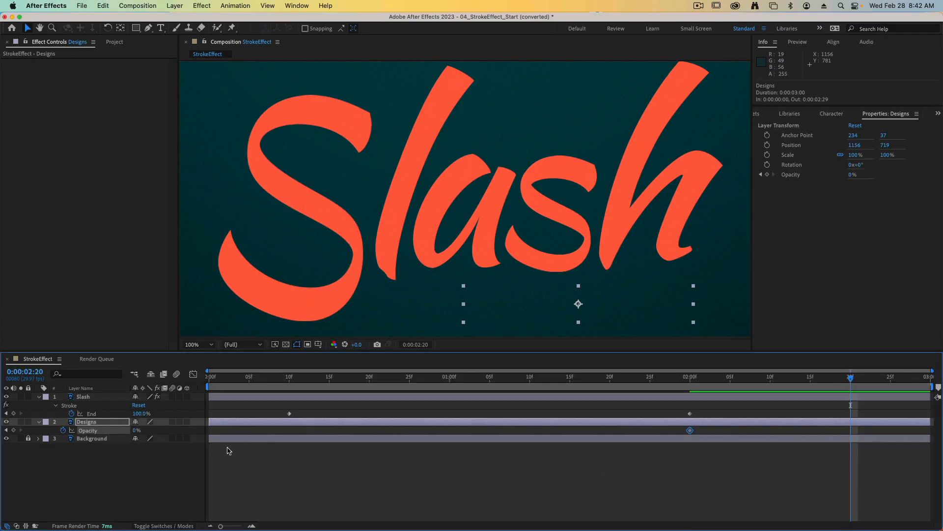
pyautogui.moveTo(136, 431); pyautogui.dragTo(375, 444)
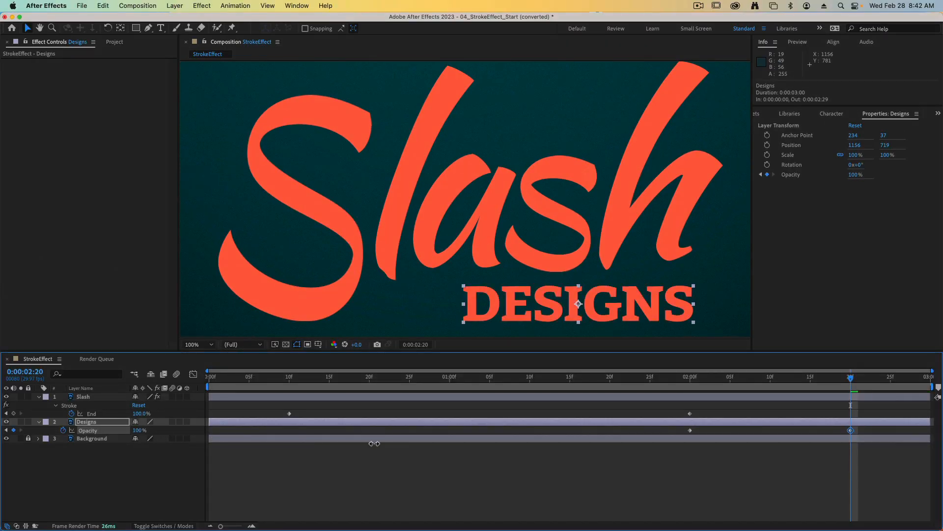
pyautogui.press('space')
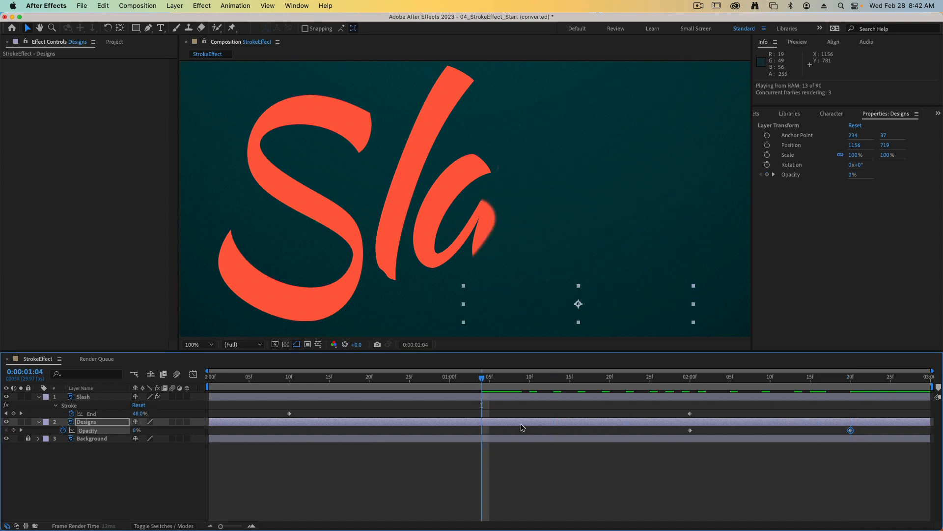
pyautogui.press('space')
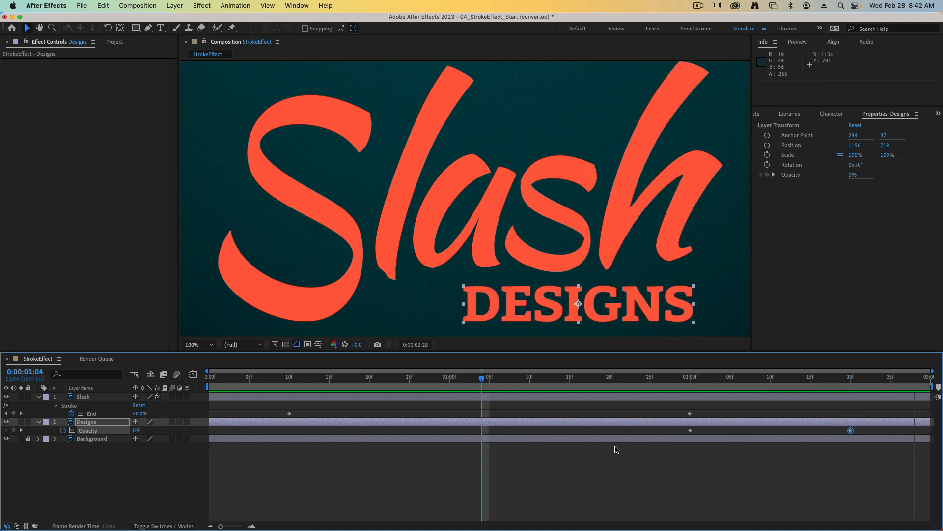
# Step: Apply Easy Ease to all Stroke End and Designs Opacity keyframes and preview the eased animation
pyautogui.click(870, 467)
pyautogui.moveTo(871, 454); pyautogui.dragTo(268, 415)
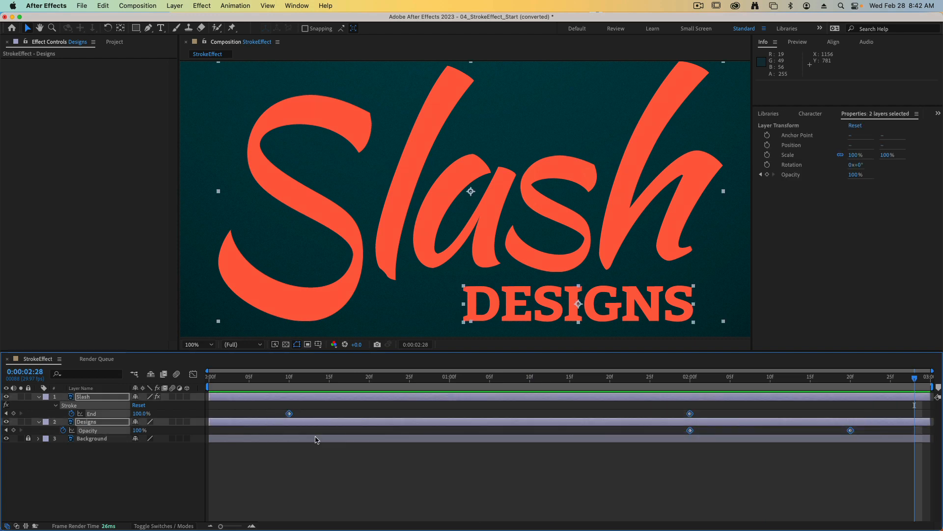
pyautogui.press('F9')
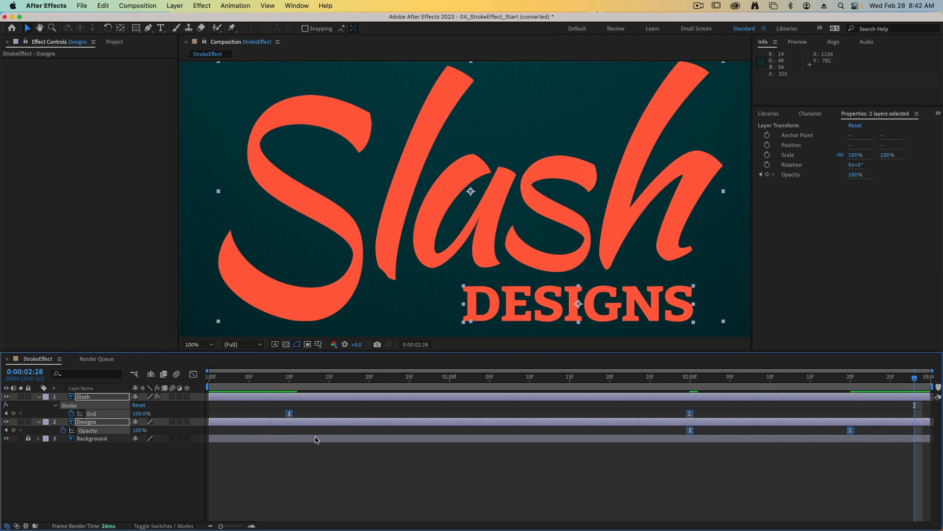
pyautogui.press('space')
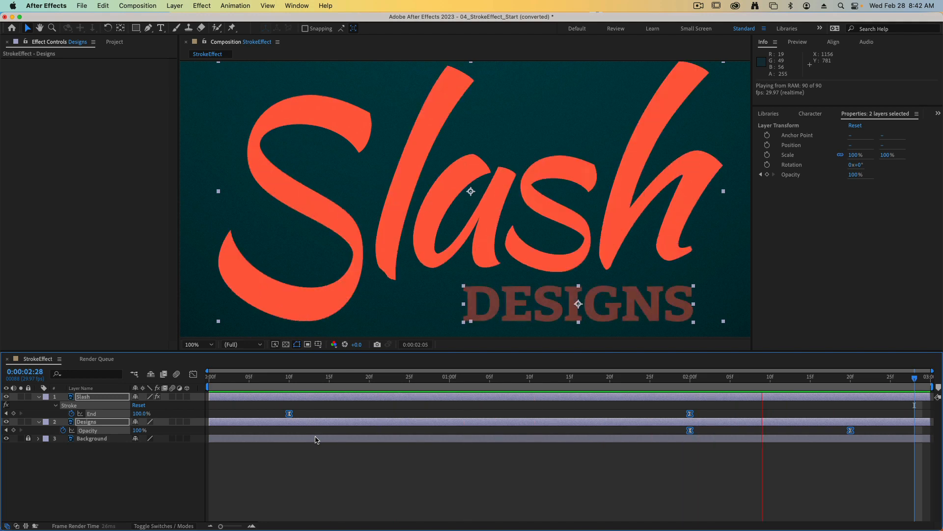
pyautogui.click(495, 487)
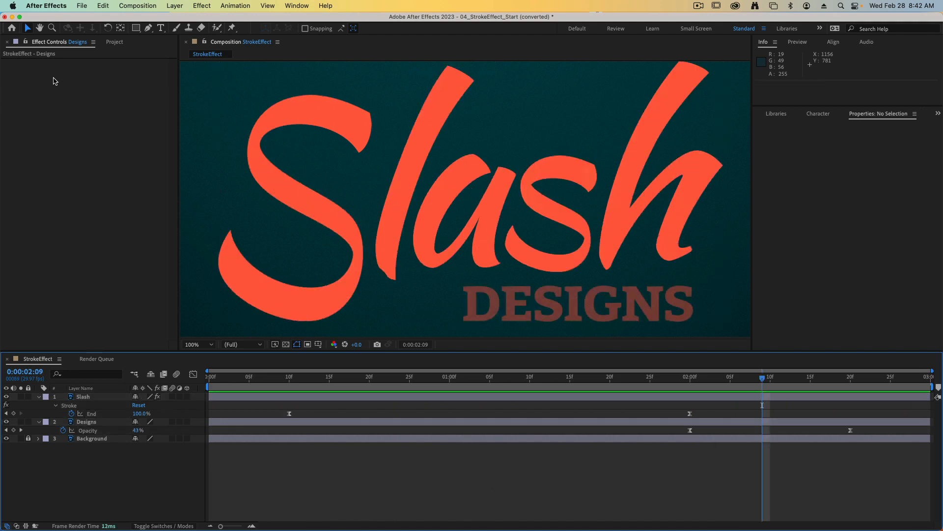
# Step: Add the StrokeEffect composition from the project to the Render Queue
pyautogui.click(115, 43)
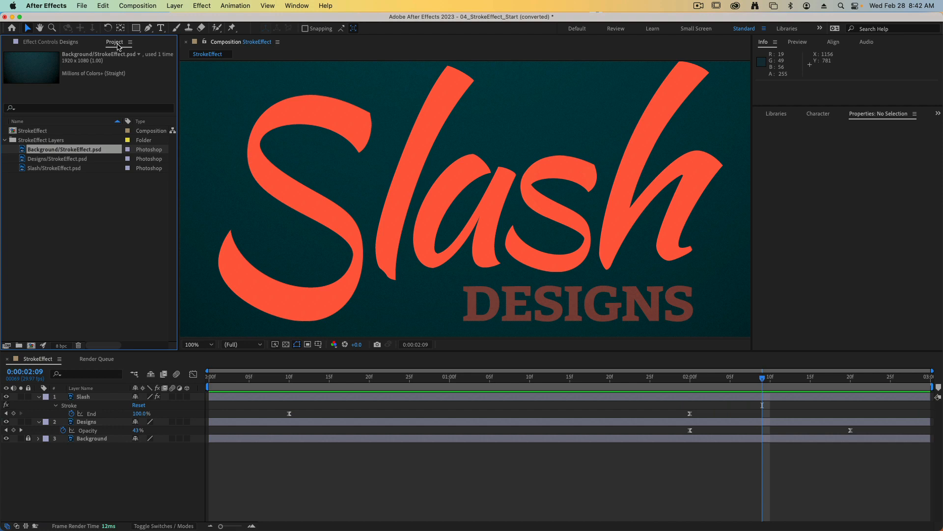
pyautogui.click(26, 131)
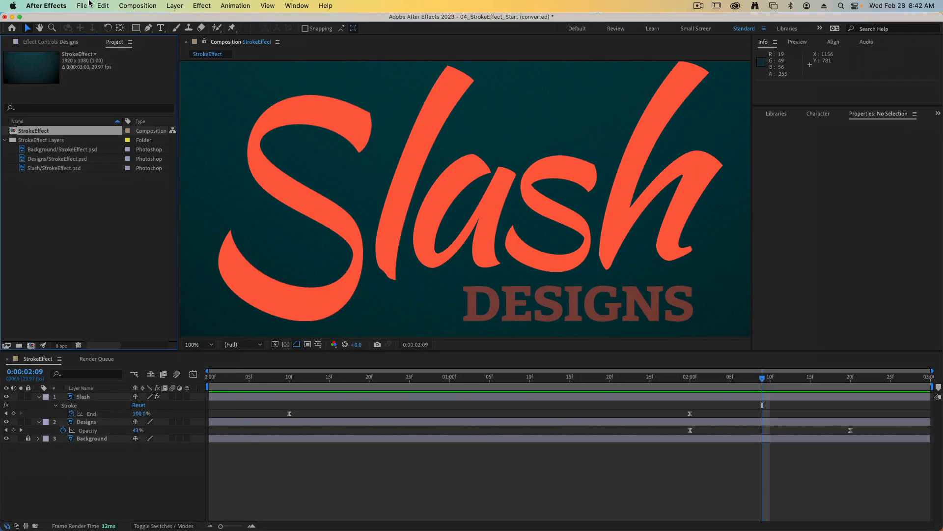
pyautogui.click(85, 5)
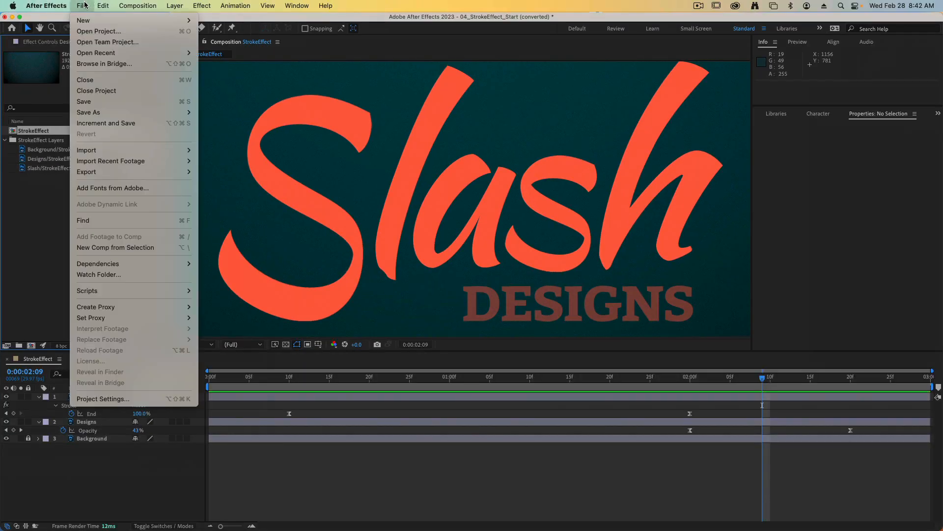
pyautogui.moveTo(115, 172)
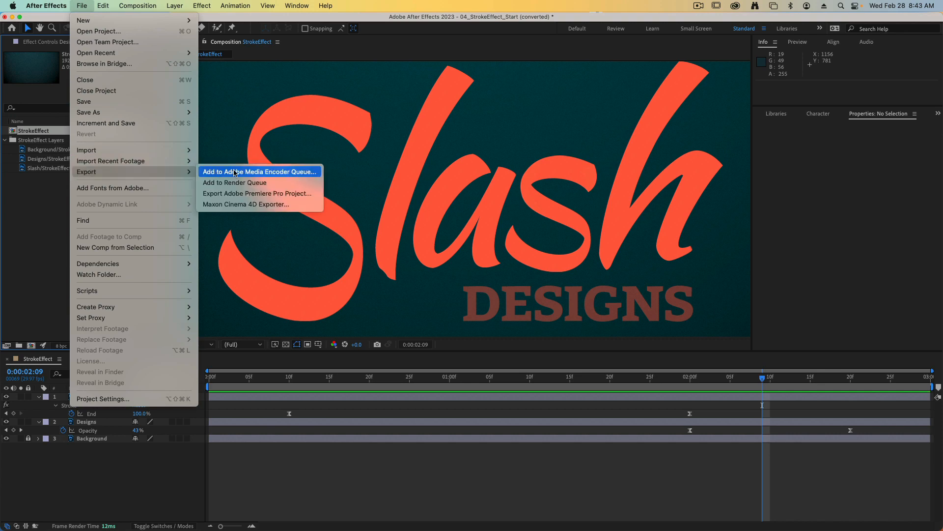
pyautogui.click(283, 186)
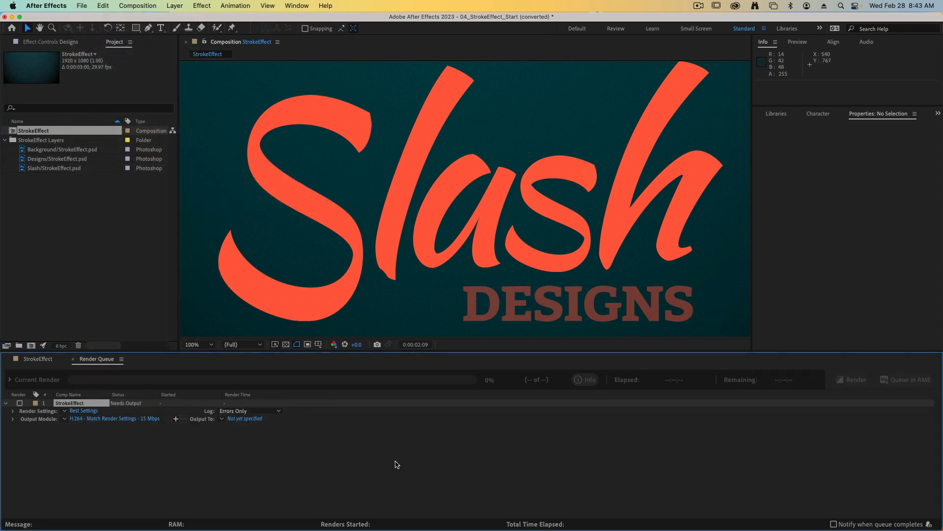
# Step: Save the output movie in the Footage folder with the author's name prefixed to StrokeEffect.mp4 and start rendering
pyautogui.click(397, 464)
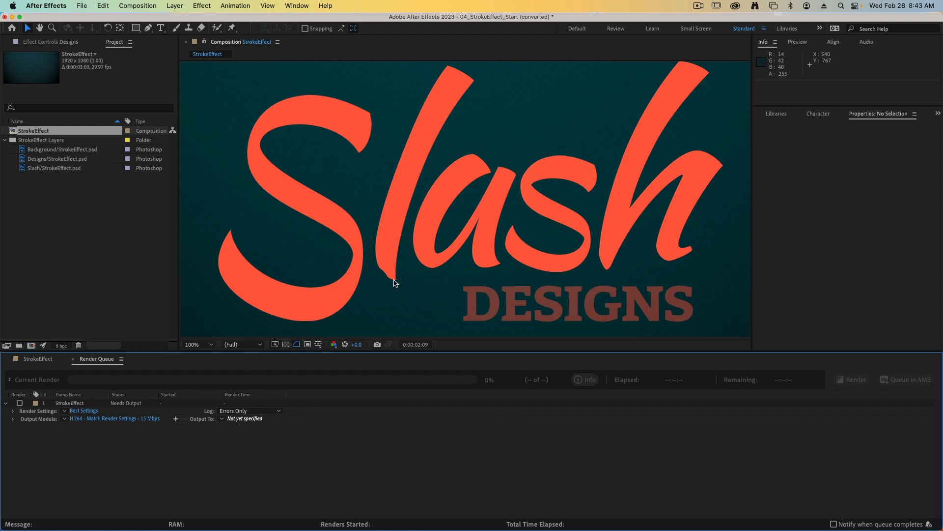
pyautogui.press('Left')
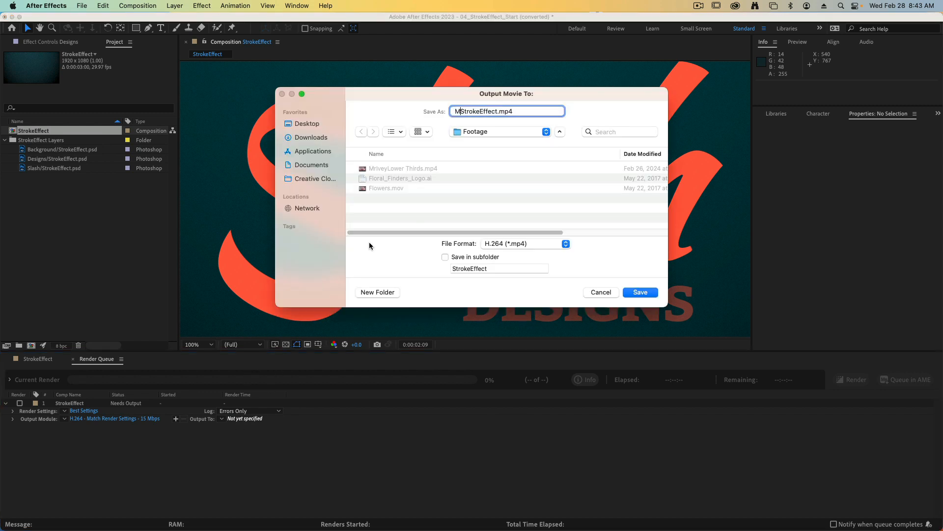
pyautogui.write('MrIvey')
pyautogui.press('Return')
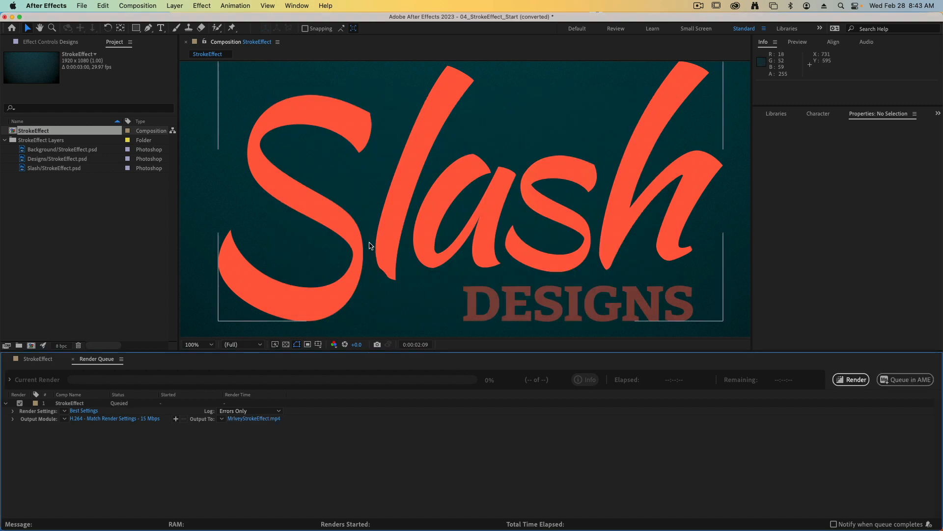
pyautogui.click(840, 383)
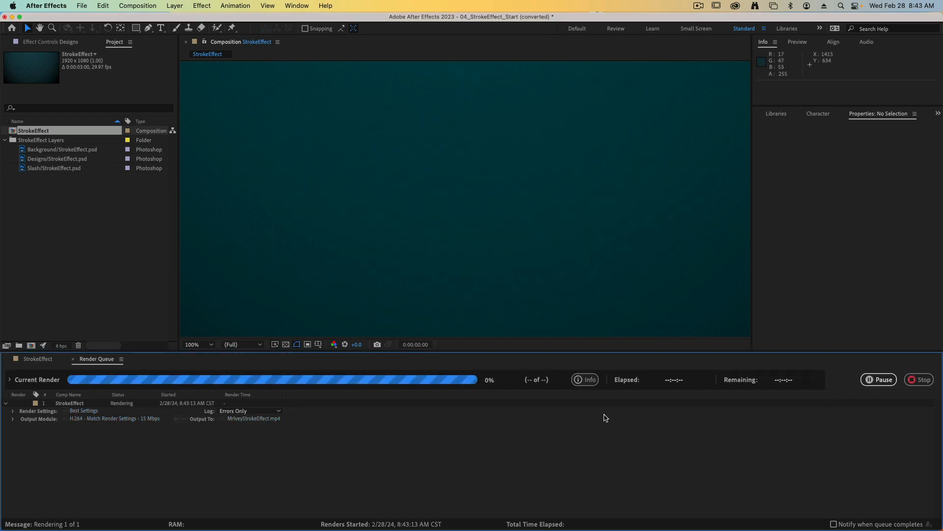